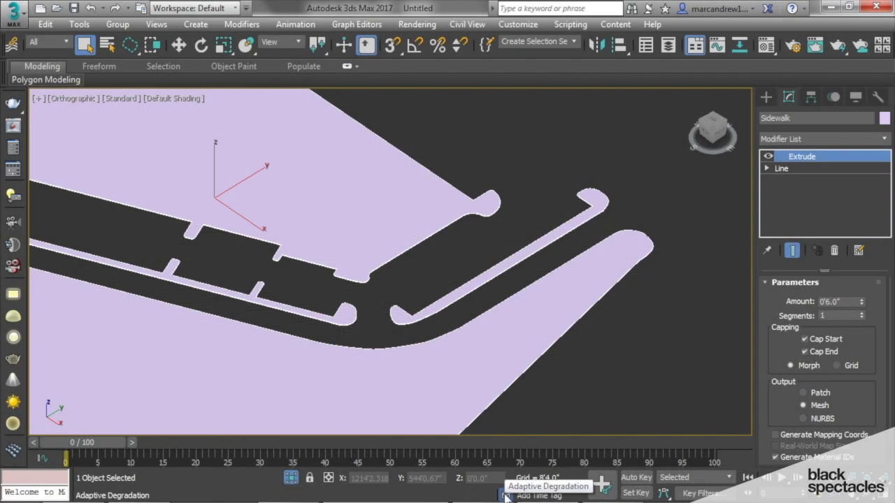
Step: Exit isolation of the Sidewalk object so the rest of the site plan is displayed again
{"action": "left_click", "coordinate": [291, 478]}
{"action": "middle_click_drag", "start_coordinate": [436, 363], "coordinate": [503, 341]}
{"action": "middle_click_drag", "start_coordinate": [476, 267], "coordinate": [570, 340]}
{"action": "scroll", "coordinate": [534, 316], "scroll_direction": "down", "scroll_amount": 2}
{"action": "scroll", "coordinate": [492, 309], "scroll_direction": "up", "scroll_amount": 1}
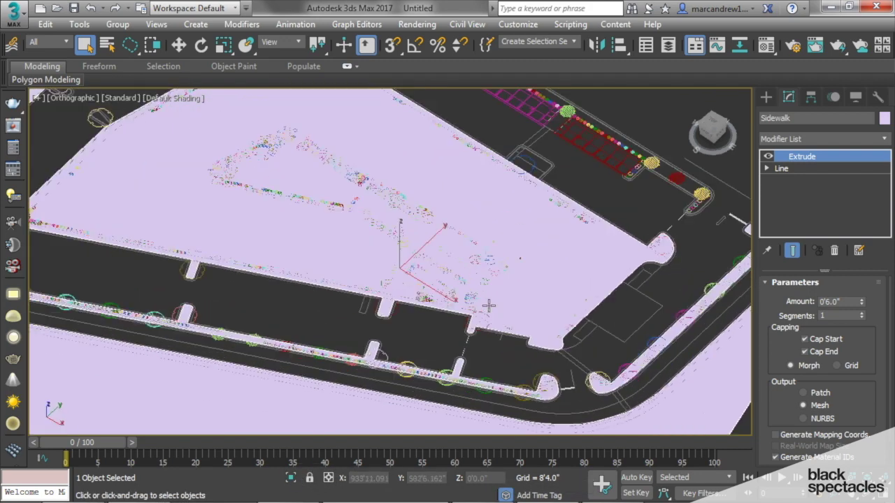
Step: Examine how the curved corners of the Sidewalk follow the site plan linework, in top view and at an angle
{"action": "key", "text": "t"}
{"action": "scroll", "coordinate": [493, 309], "scroll_direction": "down", "scroll_amount": 1}
{"action": "scroll", "coordinate": [458, 230], "scroll_direction": "up", "scroll_amount": 5}
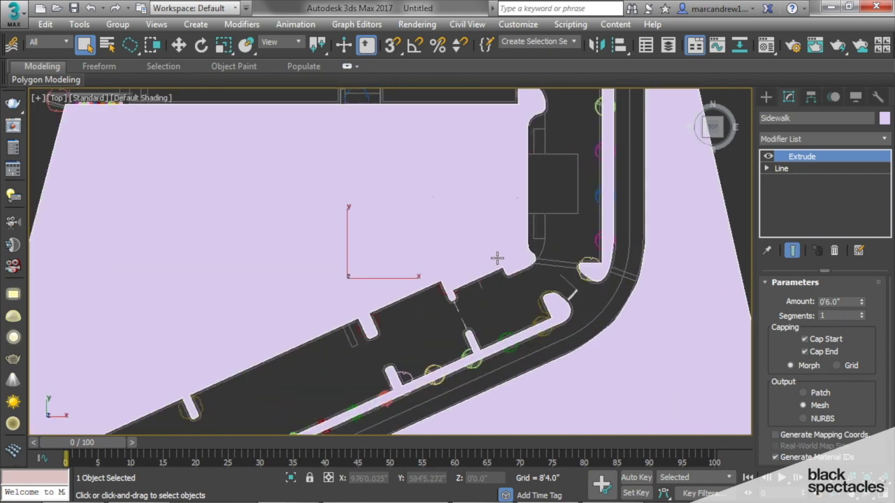
{"action": "scroll", "coordinate": [567, 304], "scroll_direction": "up", "scroll_amount": 4}
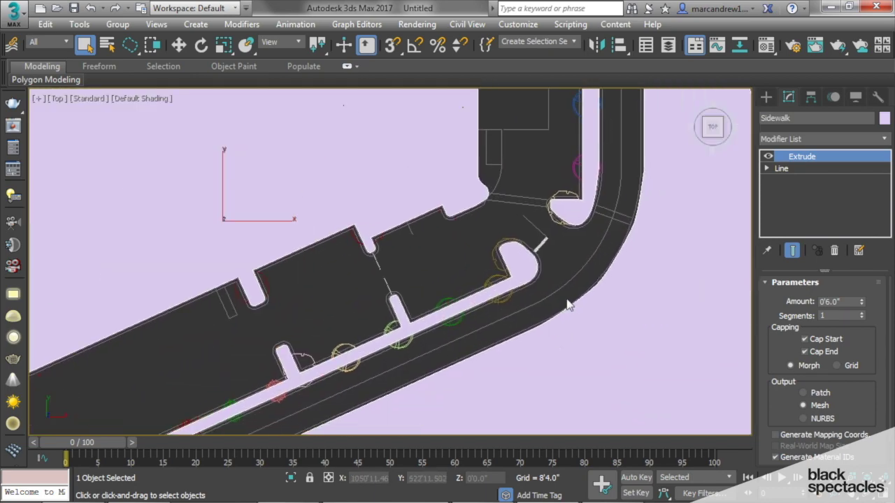
{"action": "scroll", "coordinate": [426, 296], "scroll_direction": "up", "scroll_amount": 3}
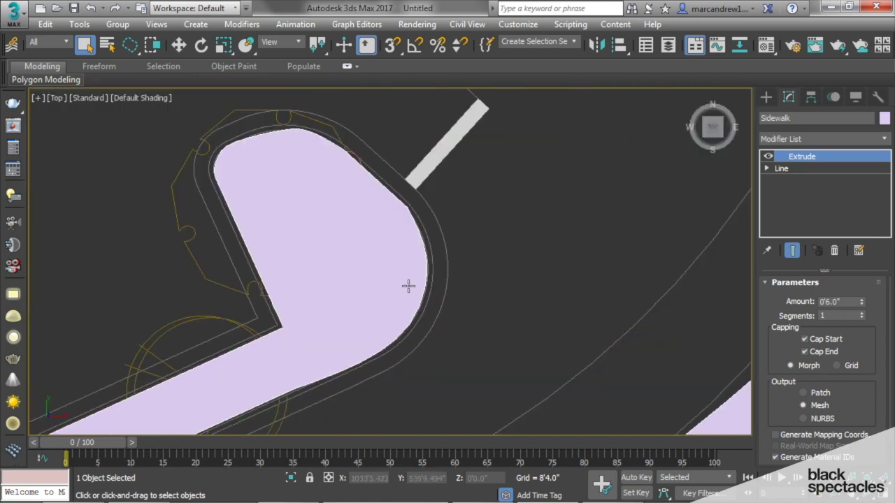
{"action": "middle_click_drag", "start_coordinate": [380, 249], "coordinate": [412, 233]}
{"action": "scroll", "coordinate": [435, 304], "scroll_direction": "down", "scroll_amount": 2}
{"action": "scroll", "coordinate": [412, 233], "scroll_direction": "down", "scroll_amount": 1}
{"action": "scroll", "coordinate": [437, 327], "scroll_direction": "up", "scroll_amount": 3}
{"action": "scroll", "coordinate": [438, 330], "scroll_direction": "up", "scroll_amount": 1}
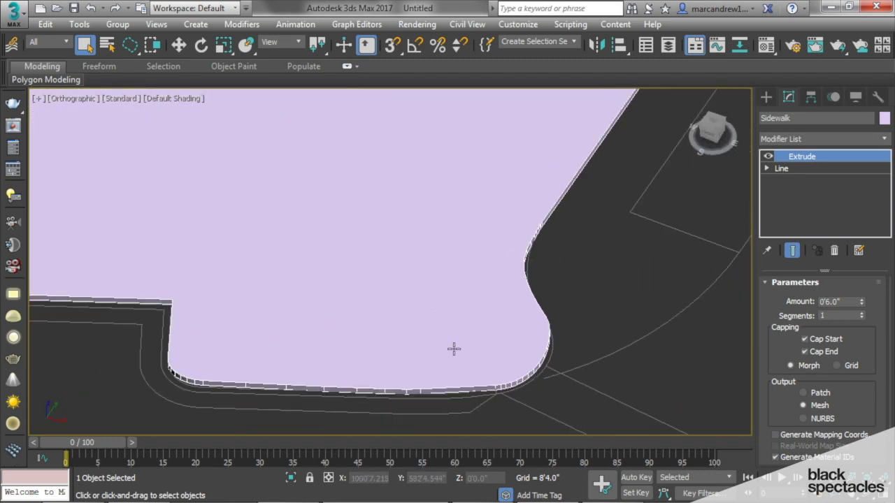
{"action": "middle_click_drag", "start_coordinate": [454, 350], "coordinate": [338, 224]}
{"action": "scroll", "coordinate": [338, 224], "scroll_direction": "up", "scroll_amount": 2}
{"action": "scroll", "coordinate": [359, 240], "scroll_direction": "down", "scroll_amount": 1}
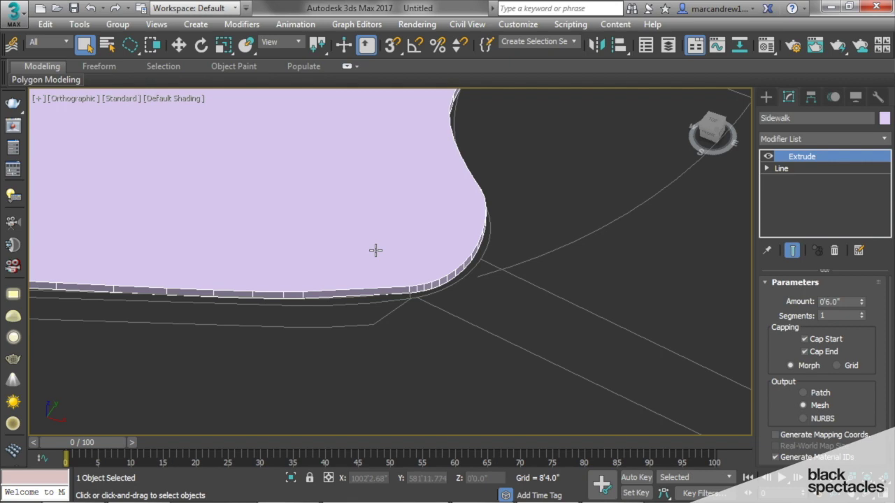
{"action": "middle_click_drag", "start_coordinate": [376, 251], "coordinate": [514, 369], "text": "alt"}
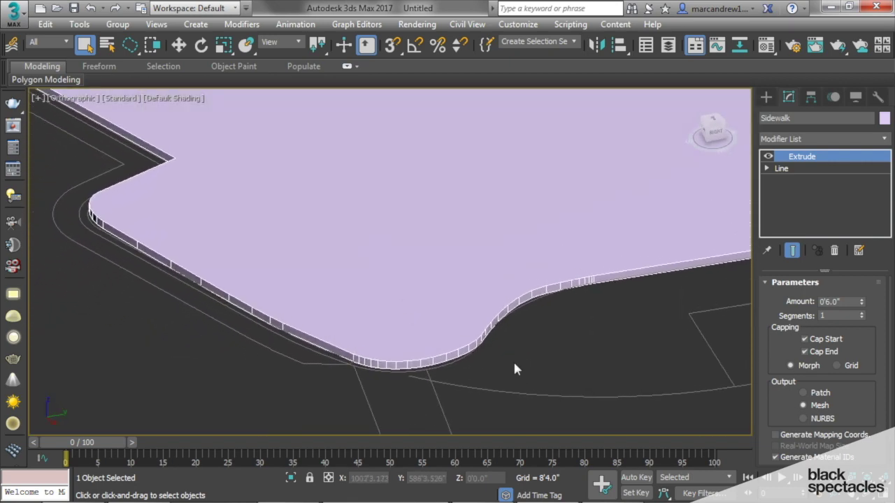
Step: Inspect the edge segmentation on the rounded ends of the two sidewalk islands beside the driveway opening
{"action": "left_click", "coordinate": [513, 369]}
{"action": "scroll", "coordinate": [514, 369], "scroll_direction": "down", "scroll_amount": 6}
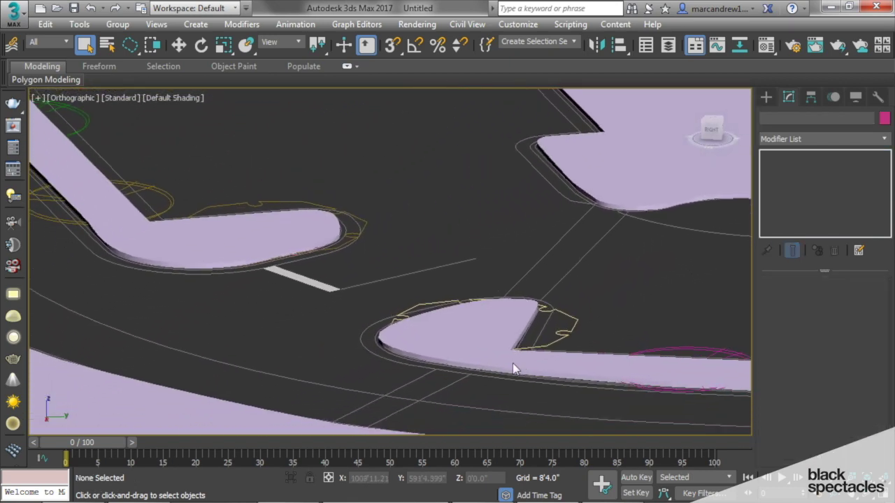
{"action": "scroll", "coordinate": [512, 367], "scroll_direction": "up", "scroll_amount": 6}
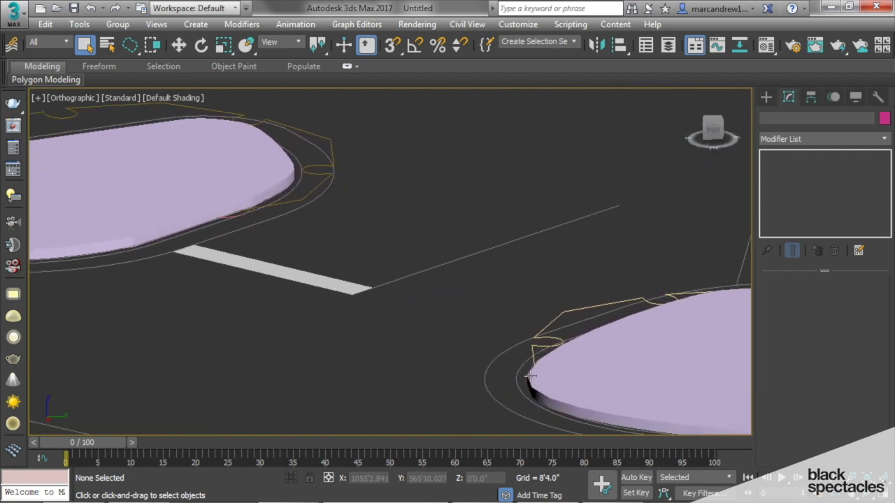
{"action": "middle_click_drag", "start_coordinate": [580, 389], "coordinate": [594, 387], "text": "alt"}
{"action": "left_click", "coordinate": [261, 188]}
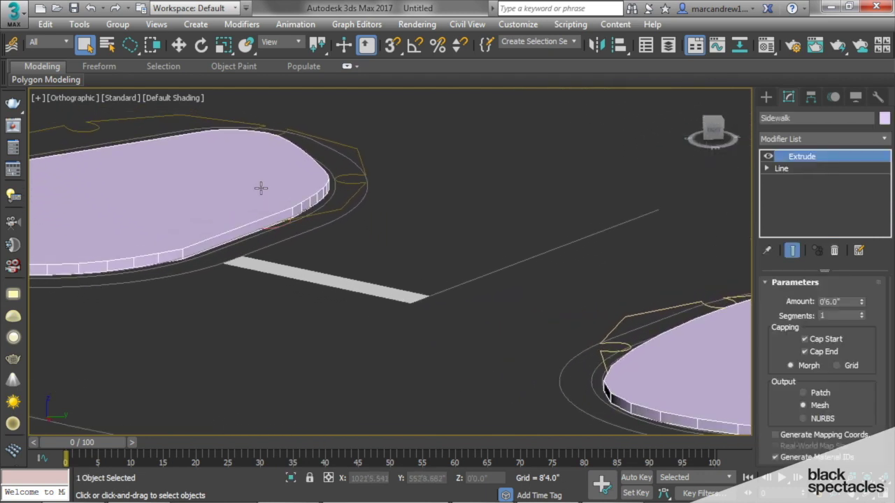
{"action": "middle_click_drag", "start_coordinate": [261, 188], "coordinate": [266, 188], "text": "alt"}
{"action": "middle_click_drag", "start_coordinate": [559, 196], "coordinate": [270, 188]}
{"action": "middle_click_drag", "start_coordinate": [697, 369], "coordinate": [462, 308]}
{"action": "scroll", "coordinate": [411, 360], "scroll_direction": "up", "scroll_amount": 2}
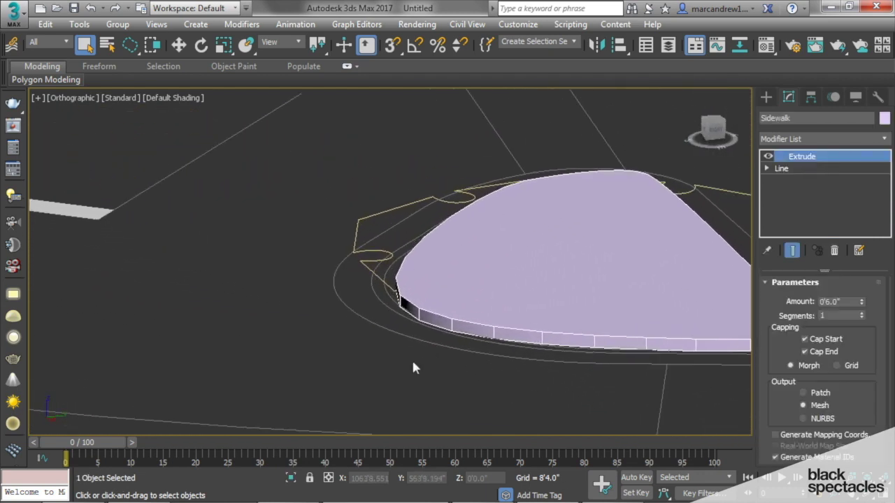
Step: Set the interpolation steps of the Sidewalk's base Line to 18 with the extruded end result shown
{"action": "left_click", "coordinate": [412, 359]}
{"action": "left_click", "coordinate": [454, 304]}
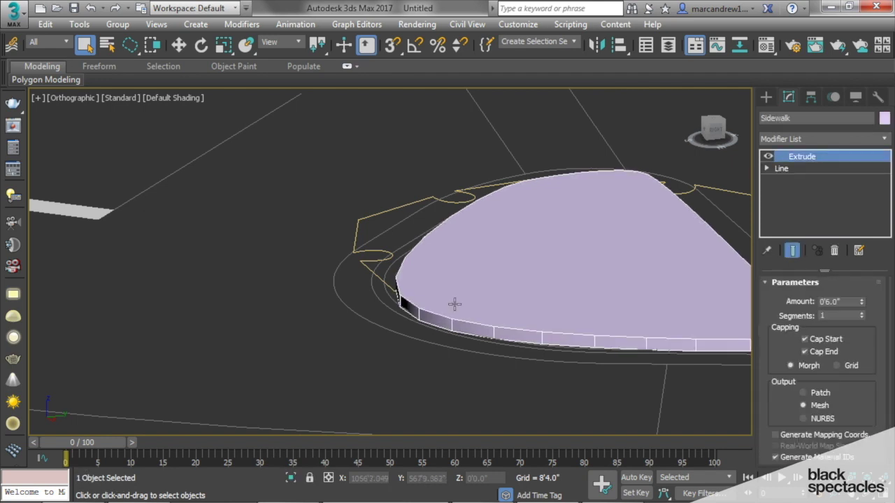
{"action": "left_click", "coordinate": [798, 168]}
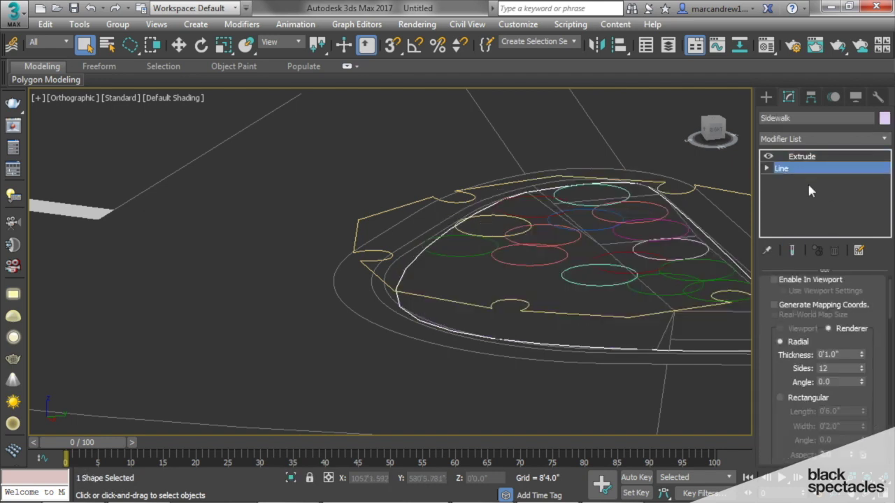
{"action": "left_click", "coordinate": [793, 252]}
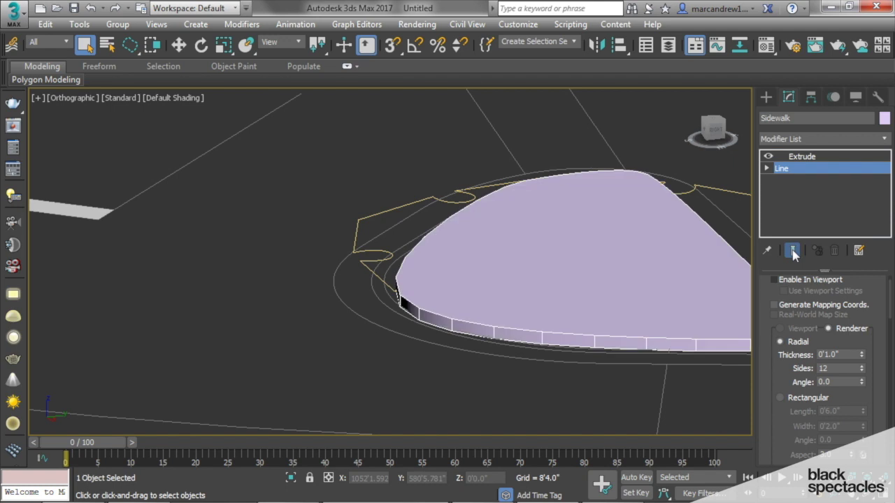
{"action": "left_click_drag", "start_coordinate": [794, 371], "coordinate": [796, 270]}
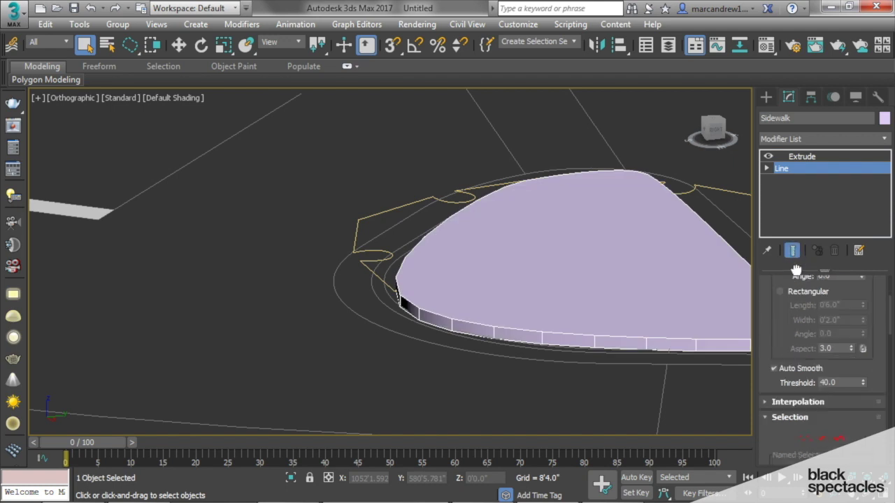
{"action": "left_click", "coordinate": [797, 402]}
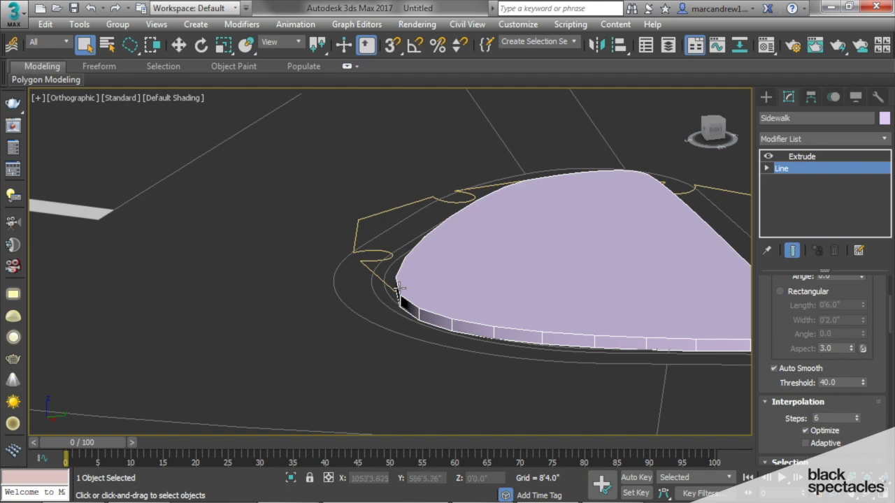
{"action": "left_click", "coordinate": [858, 417]}
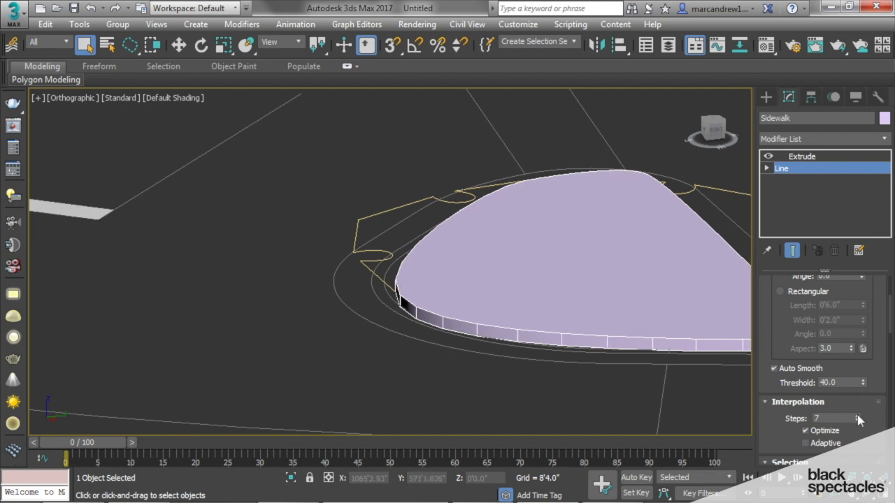
{"action": "left_click", "coordinate": [858, 417]}
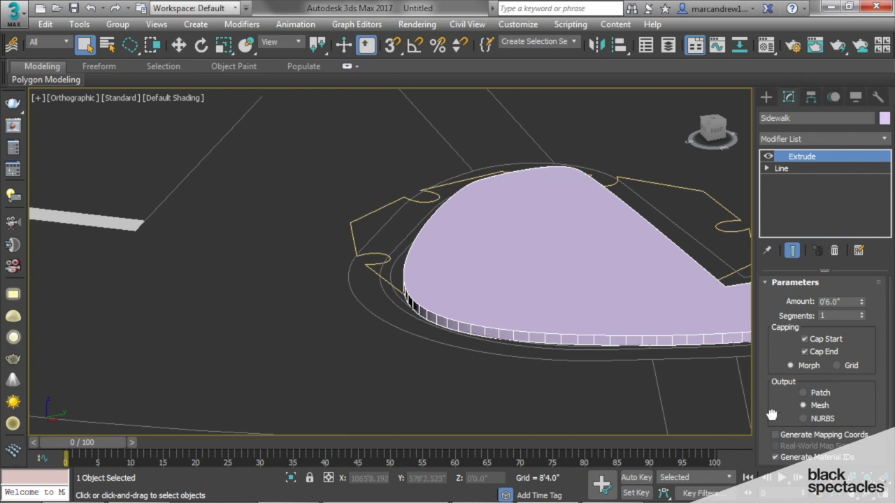
Step: Review the Line's interpolation settings and the smoothness of the sidewalk island curves, then clear the selection
{"action": "scroll", "coordinate": [772, 416], "scroll_direction": "down", "scroll_amount": 2}
{"action": "left_click", "coordinate": [796, 170]}
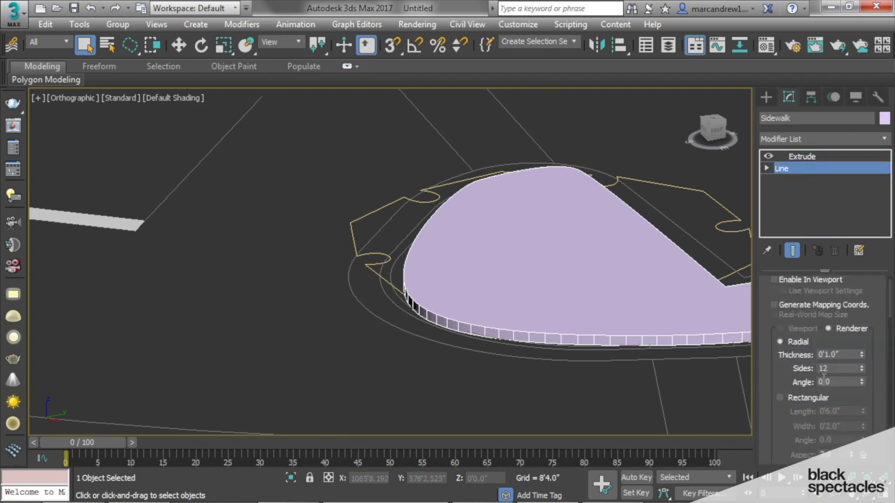
{"action": "scroll", "coordinate": [823, 376], "scroll_direction": "down", "scroll_amount": 5}
{"action": "middle_click_drag", "start_coordinate": [548, 301], "coordinate": [361, 241], "text": "alt"}
{"action": "scroll", "coordinate": [361, 241], "scroll_direction": "down", "scroll_amount": 4}
{"action": "middle_click_drag", "start_coordinate": [293, 209], "coordinate": [461, 286], "text": "alt"}
{"action": "scroll", "coordinate": [448, 292], "scroll_direction": "down", "scroll_amount": 5}
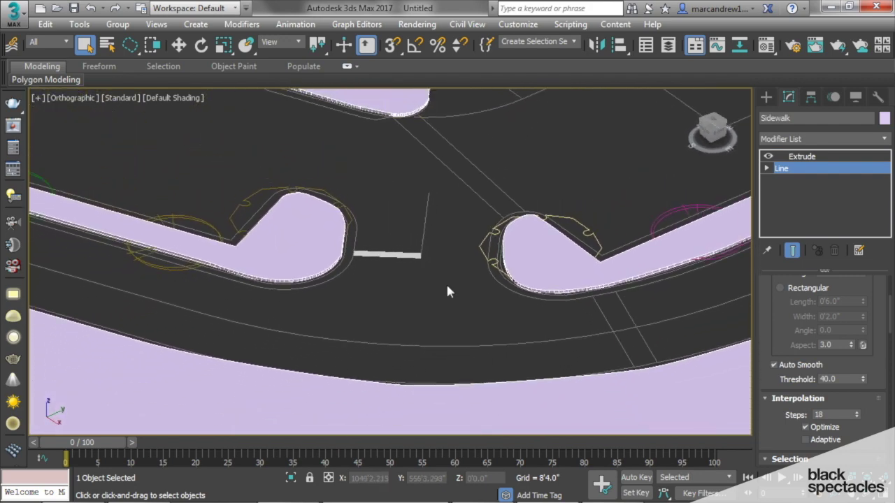
{"action": "left_click", "coordinate": [448, 292]}
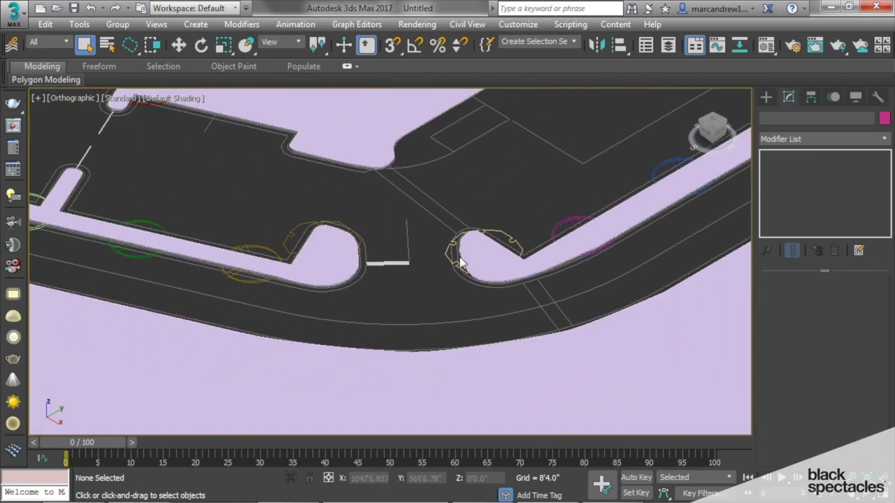
Step: Frame the whole site in top view and check the contents of the SITE layer in the Layer Explorer
{"action": "key", "text": "t"}
{"action": "key", "text": "z"}
{"action": "middle_click_drag", "start_coordinate": [475, 281], "coordinate": [465, 282]}
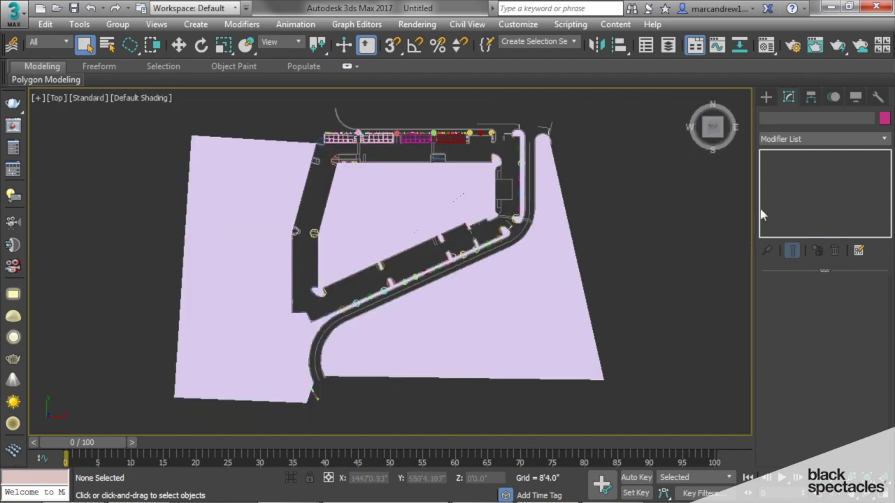
{"action": "left_click", "coordinate": [767, 97]}
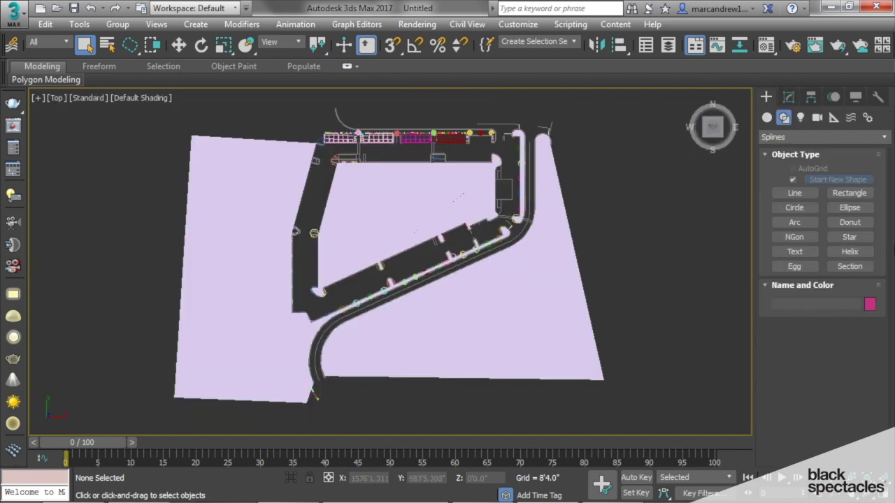
{"action": "left_click", "coordinate": [767, 117]}
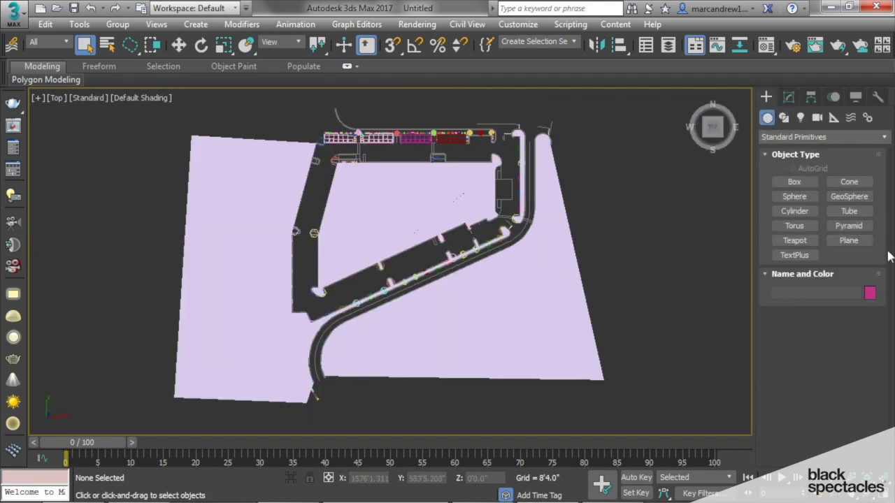
{"action": "left_click", "coordinate": [668, 45]}
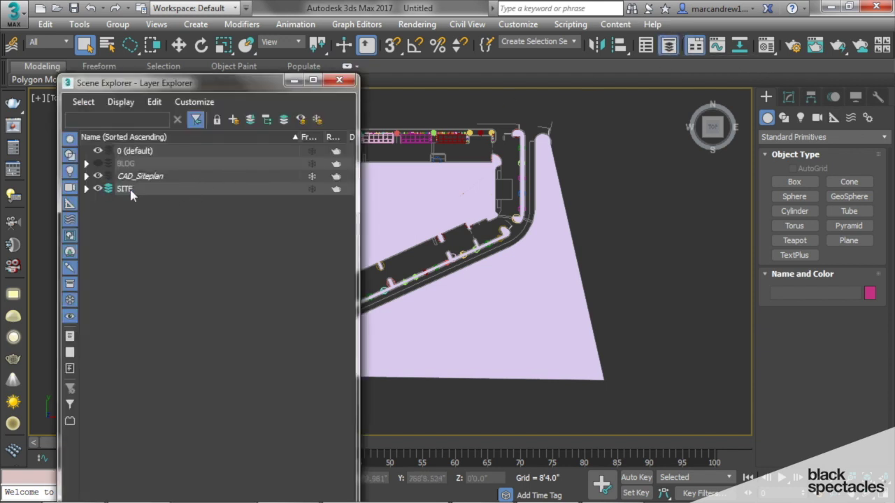
{"action": "left_click", "coordinate": [86, 188]}
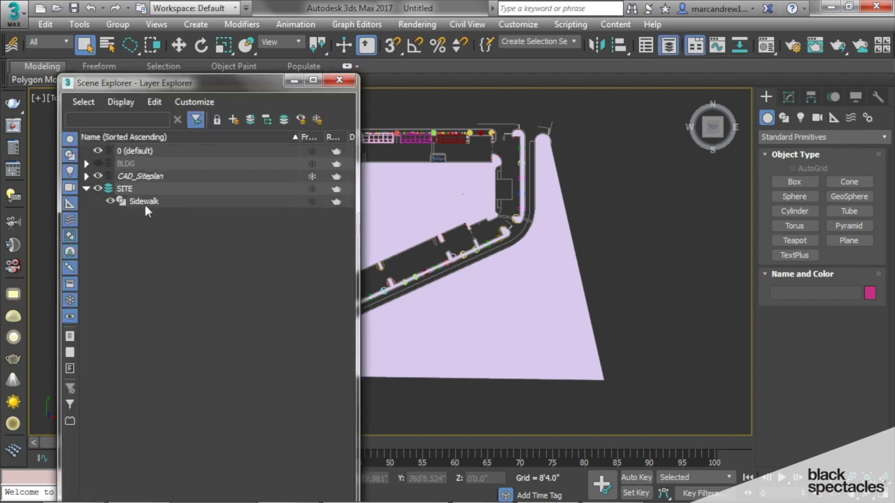
{"action": "left_click", "coordinate": [86, 189]}
Step: Draw a plane about 1013' long and 1249' wide covering the whole site on the SITE layer
{"action": "left_click", "coordinate": [849, 241]}
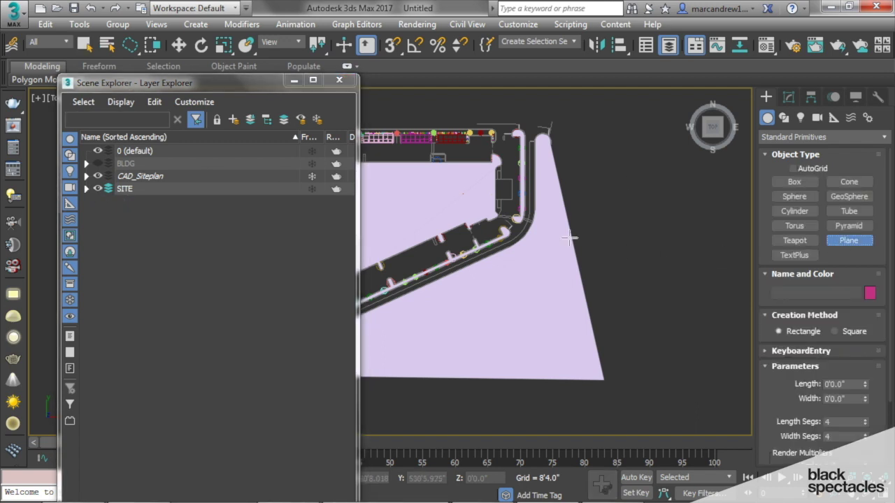
{"action": "middle_click_drag", "start_coordinate": [514, 229], "coordinate": [618, 237]}
{"action": "scroll", "coordinate": [618, 236], "scroll_direction": "down", "scroll_amount": 2}
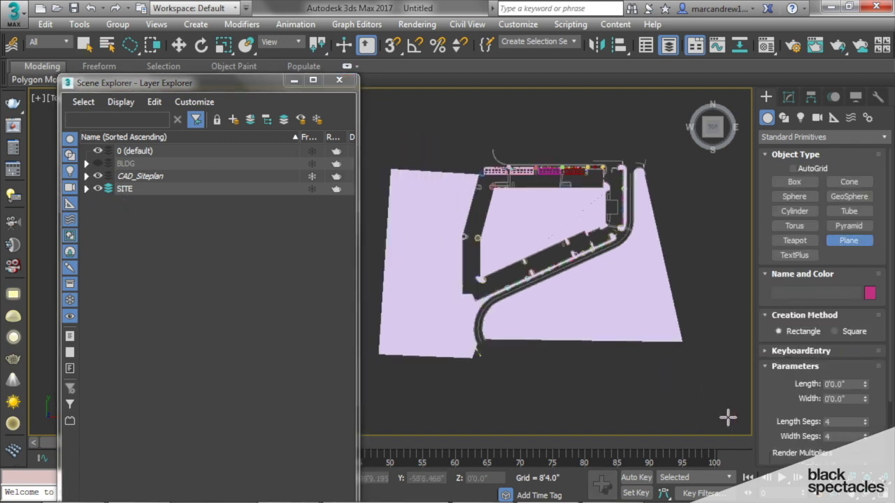
{"action": "left_click_drag", "start_coordinate": [727, 417], "coordinate": [355, 114]}
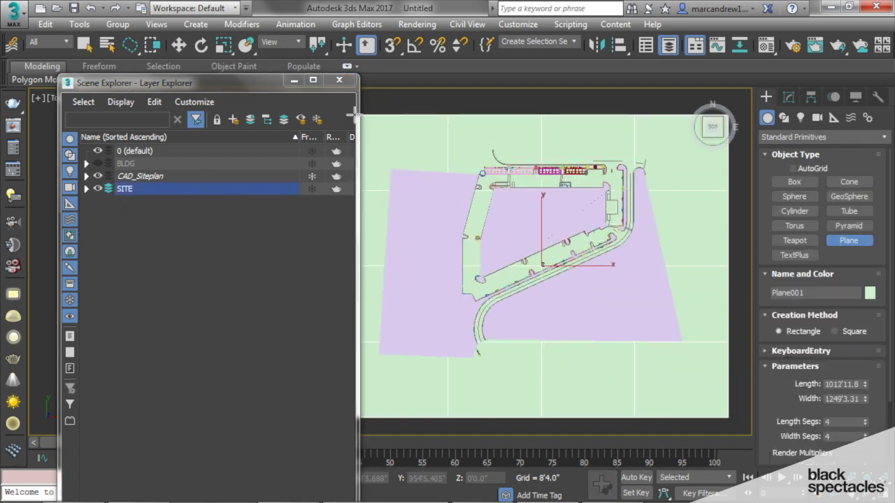
Step: Rename the new plane as Road and expand the SITE layer to list its objects
{"action": "scroll", "coordinate": [579, 260], "scroll_direction": "up", "scroll_amount": 4}
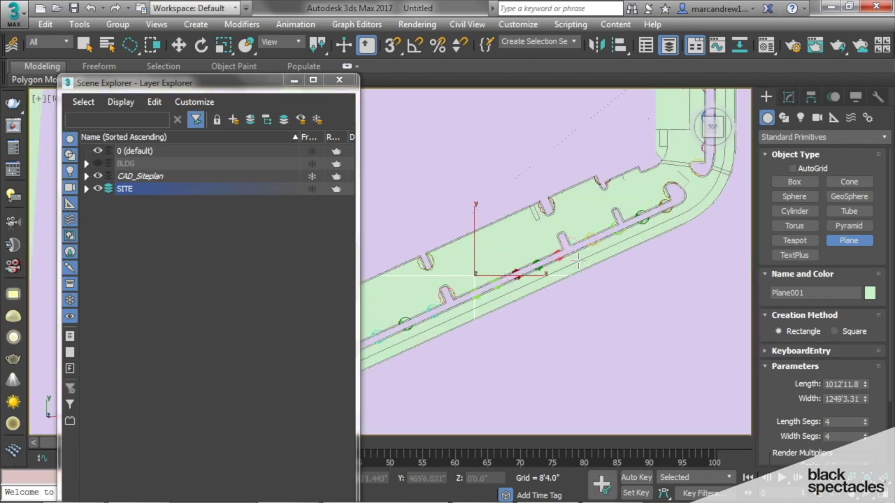
{"action": "middle_click_drag", "start_coordinate": [631, 292], "coordinate": [567, 221], "text": "alt"}
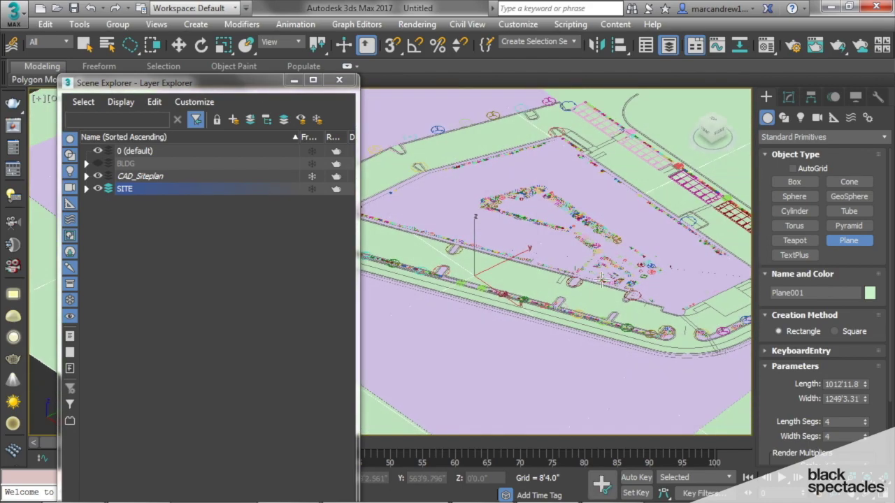
{"action": "scroll", "coordinate": [629, 307], "scroll_direction": "up", "scroll_amount": 2}
{"action": "scroll", "coordinate": [630, 307], "scroll_direction": "up", "scroll_amount": 7}
{"action": "middle_click_drag", "start_coordinate": [631, 303], "coordinate": [655, 326]}
{"action": "left_click", "coordinate": [789, 98]}
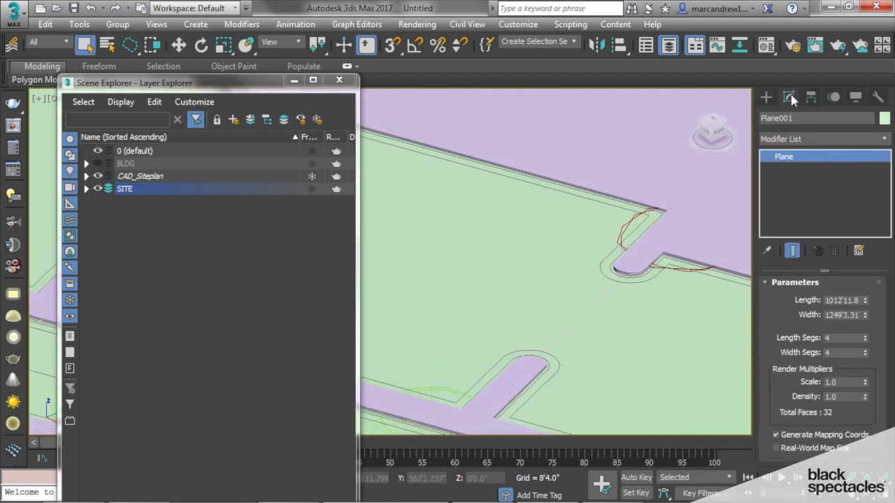
{"action": "left_click", "coordinate": [790, 118]}
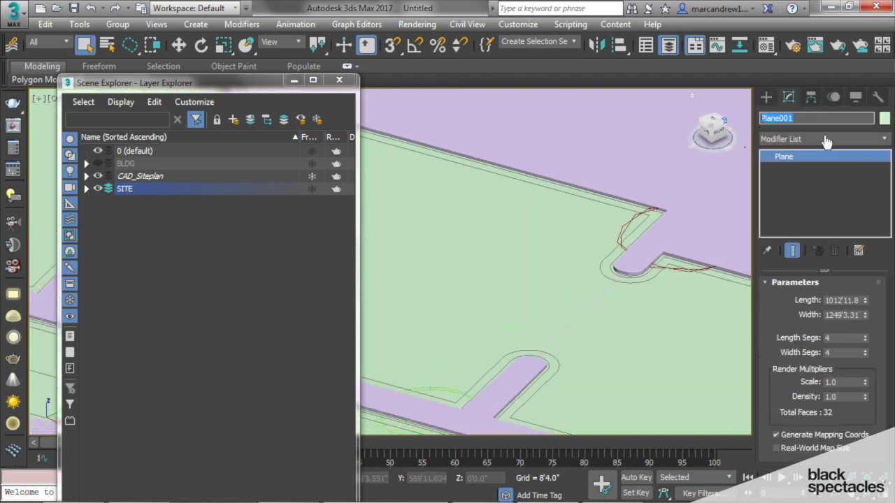
{"action": "type", "text": "Road"}
{"action": "key", "text": "Return"}
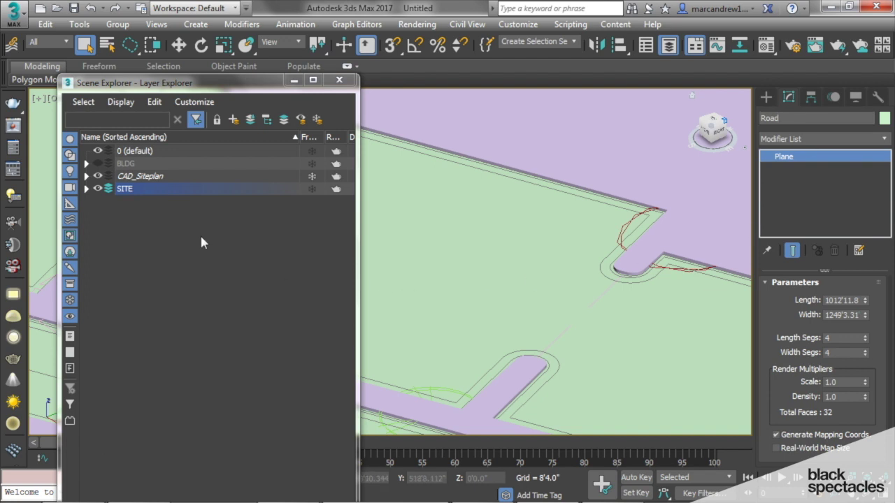
{"action": "left_click", "coordinate": [85, 189]}
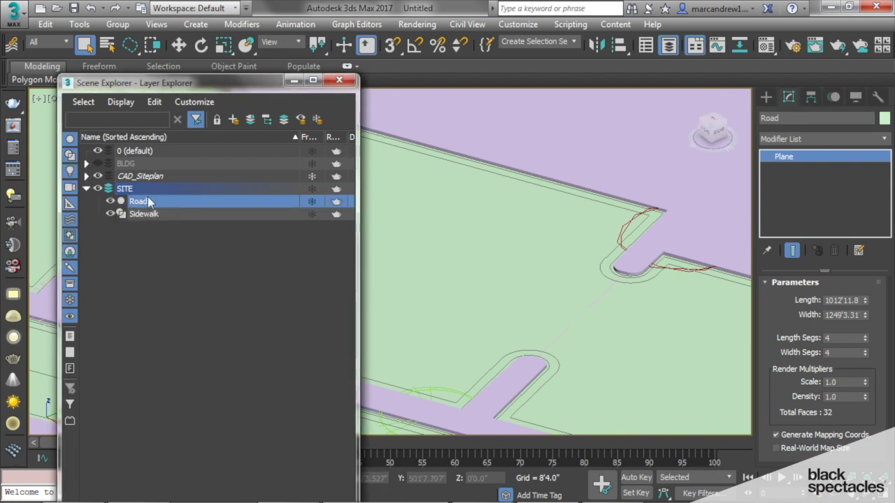
Step: Close the Layer Explorer and inspect how the sidewalk edges and islands sit on the new road plane
{"action": "left_click", "coordinate": [339, 82]}
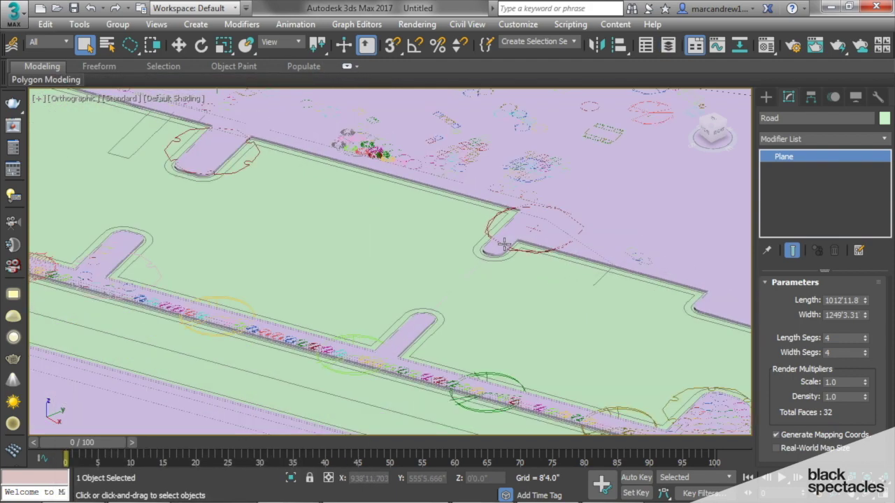
{"action": "middle_click_drag", "start_coordinate": [565, 246], "coordinate": [479, 243]}
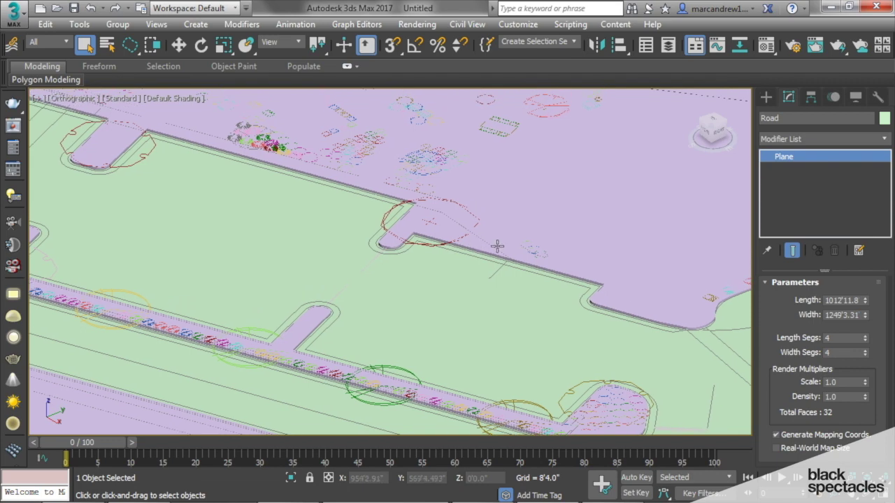
{"action": "scroll", "coordinate": [497, 231], "scroll_direction": "up", "scroll_amount": 2}
{"action": "scroll", "coordinate": [489, 235], "scroll_direction": "down", "scroll_amount": 2}
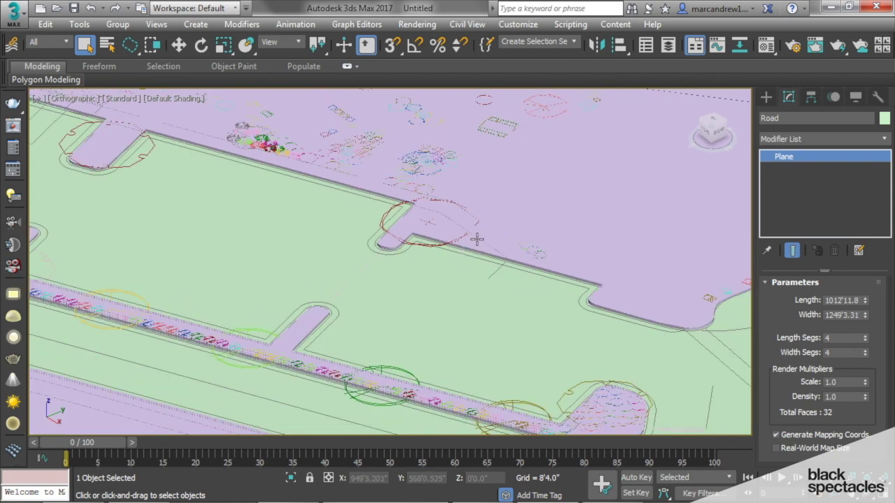
{"action": "middle_click_drag", "start_coordinate": [482, 237], "coordinate": [356, 221]}
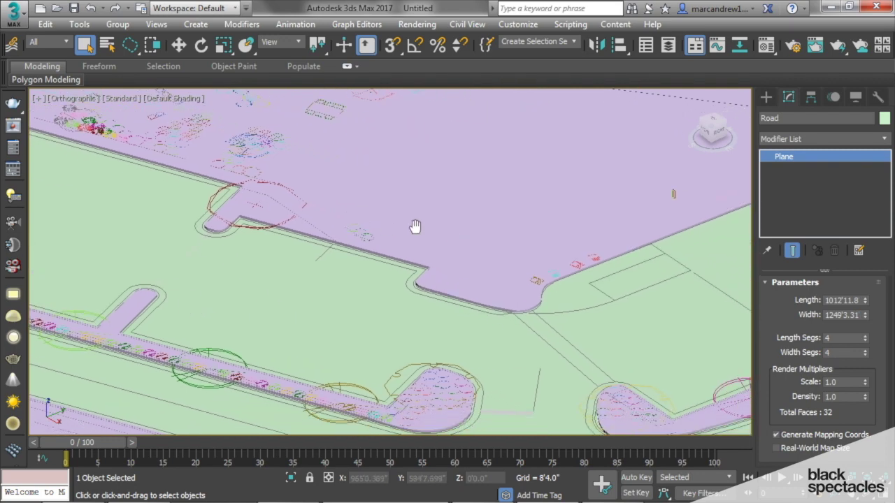
{"action": "middle_click_drag", "start_coordinate": [415, 226], "coordinate": [554, 250]}
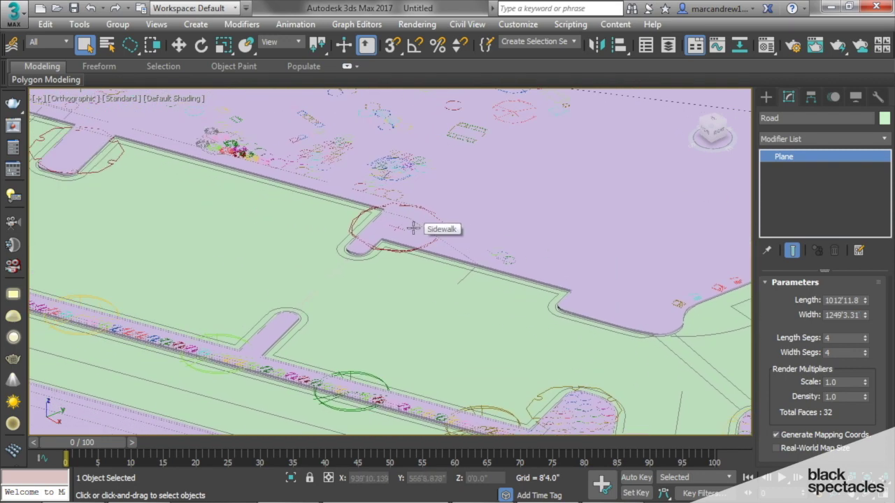
{"action": "middle_click_drag", "start_coordinate": [419, 232], "coordinate": [410, 254]}
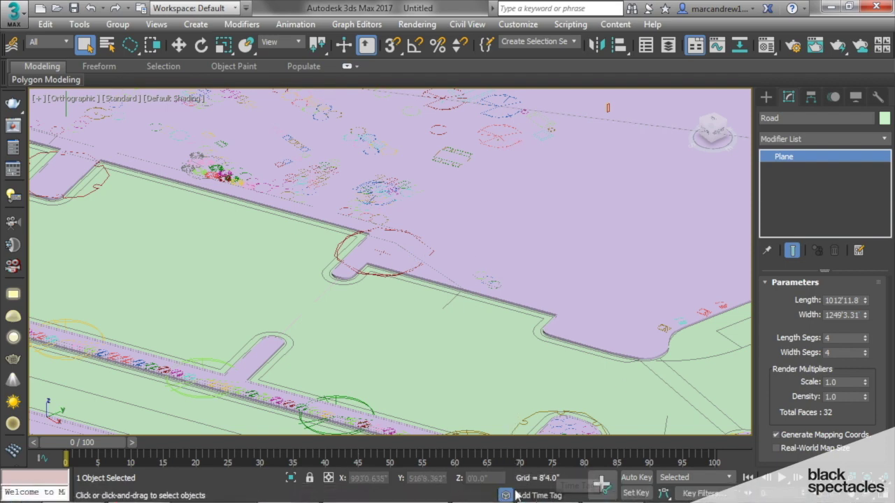
{"action": "middle_click_drag", "start_coordinate": [441, 305], "coordinate": [422, 315]}
Step: Switch the viewport to Perspective and frame the sidewalks and planting across the site
{"action": "key", "text": "p"}
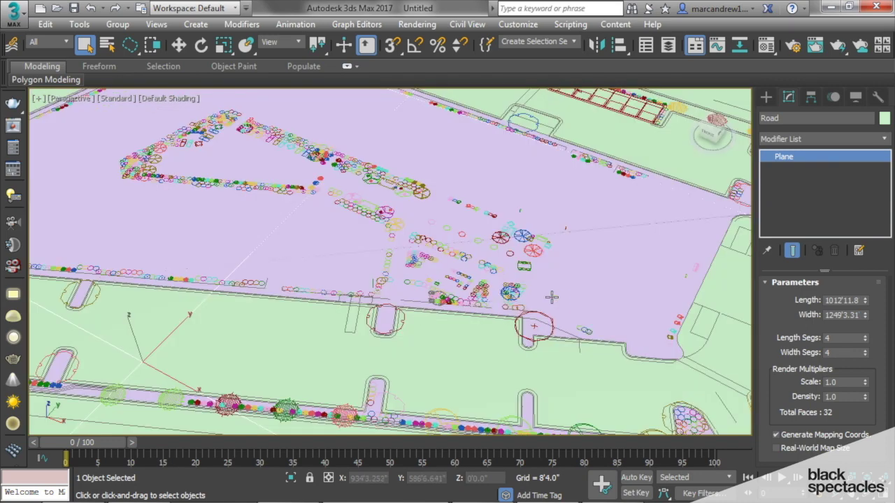
{"action": "scroll", "coordinate": [563, 302], "scroll_direction": "up", "scroll_amount": 3}
{"action": "scroll", "coordinate": [557, 305], "scroll_direction": "down", "scroll_amount": 5}
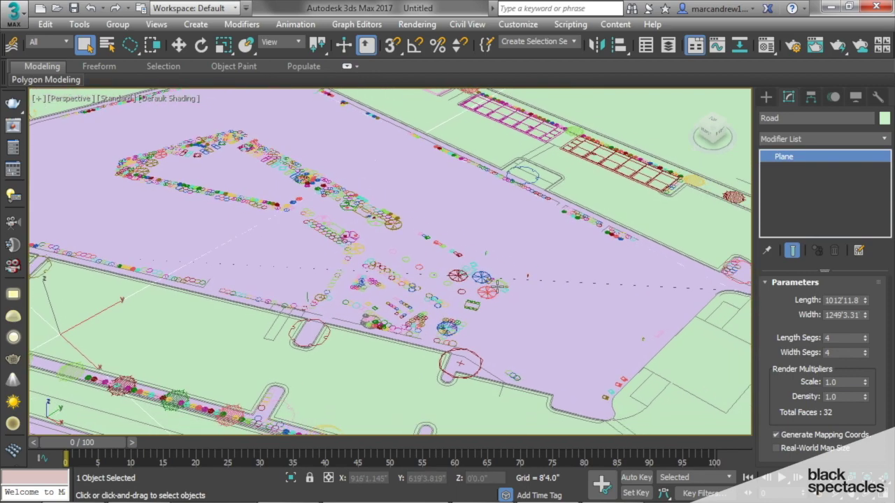
{"action": "scroll", "coordinate": [537, 320], "scroll_direction": "up", "scroll_amount": 2}
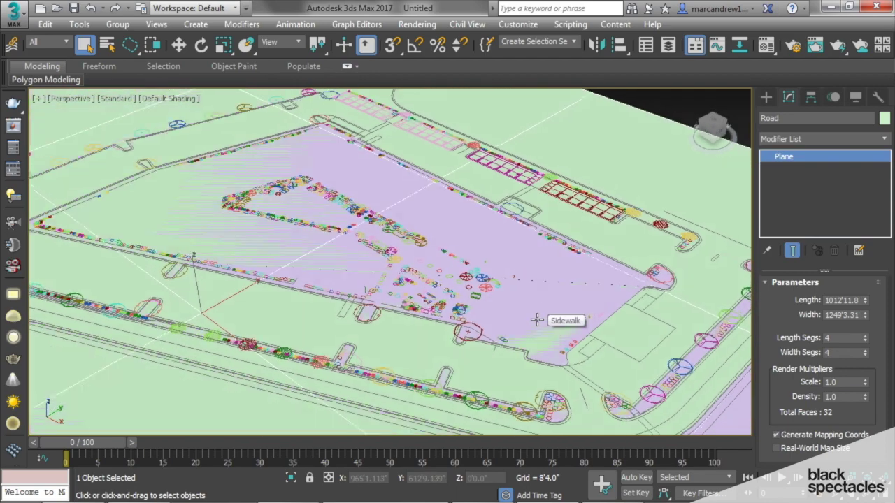
Step: Turn on the visibility of the BLDG layer in the Layer Explorer and close it
{"action": "left_click", "coordinate": [405, 494]}
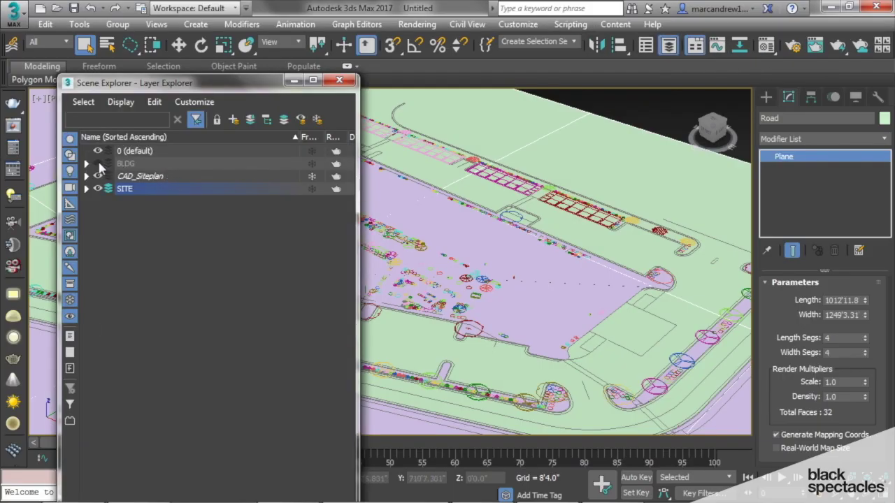
{"action": "left_click", "coordinate": [97, 164]}
{"action": "left_click", "coordinate": [339, 81]}
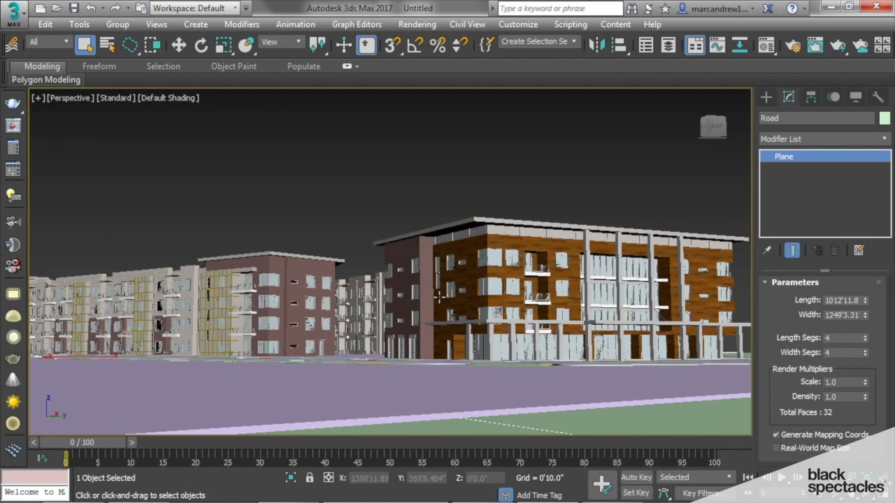
Step: Orbit to a low exterior view of the buildings and widen the perspective view's field of view
{"action": "middle_click_drag", "start_coordinate": [439, 297], "coordinate": [487, 307], "text": "alt"}
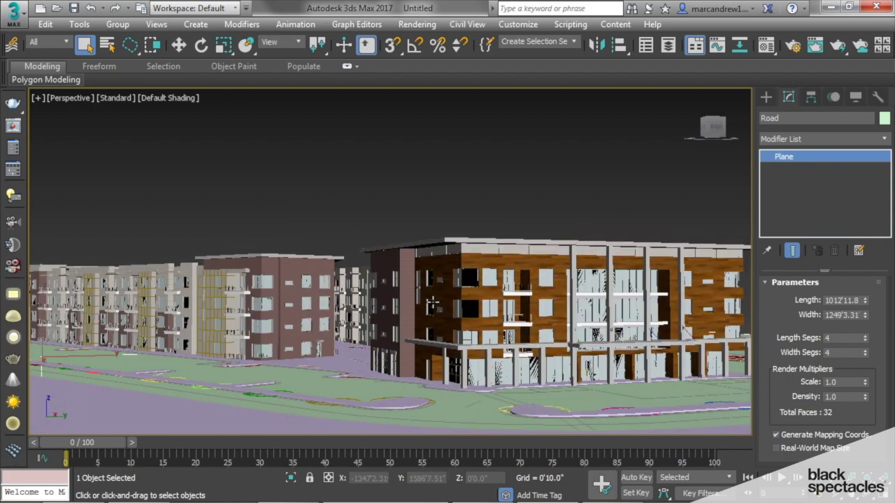
{"action": "middle_click_drag", "start_coordinate": [486, 308], "coordinate": [471, 294]}
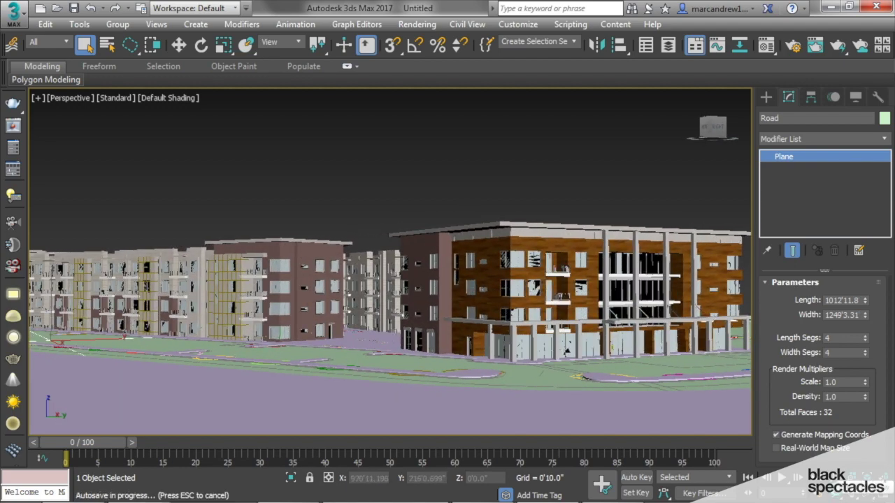
{"action": "left_click", "coordinate": [836, 494]}
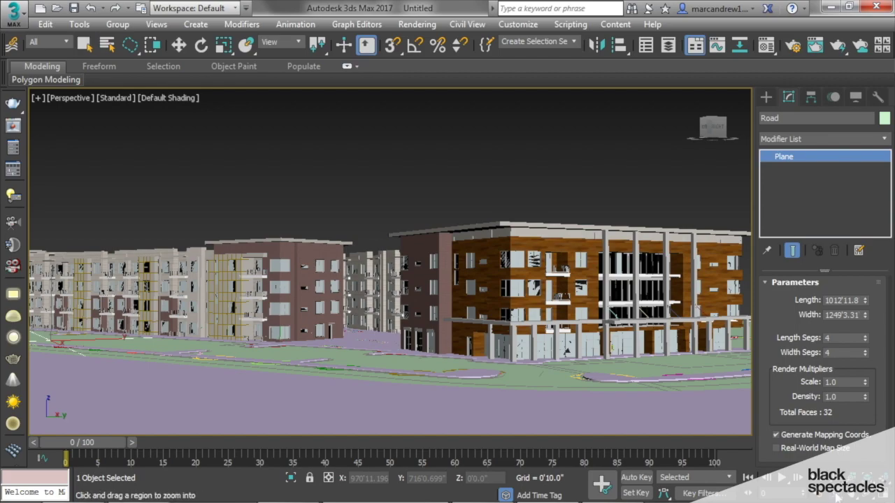
{"action": "left_click_drag", "start_coordinate": [476, 216], "coordinate": [472, 168]}
{"action": "scroll", "coordinate": [473, 226], "scroll_direction": "down", "scroll_amount": 2}
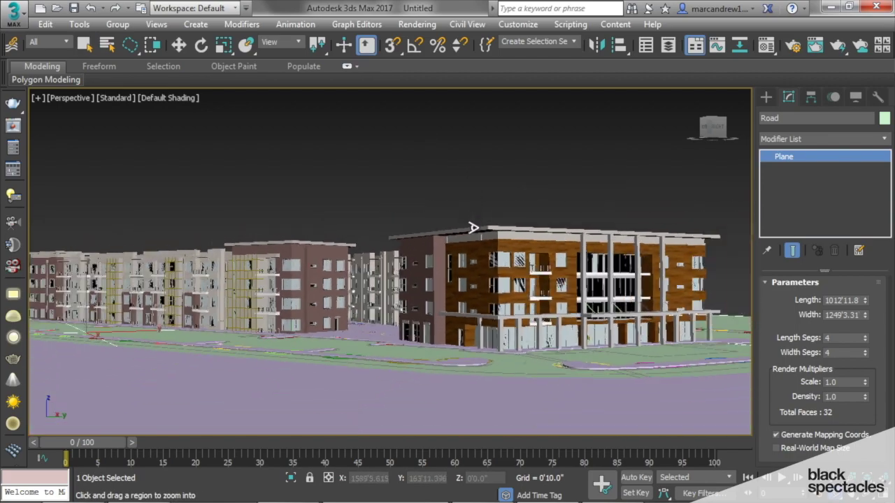
Step: Frame the wood-clad building corner and the neighbouring wing together in a low, street-level perspective
{"action": "scroll", "coordinate": [471, 140], "scroll_direction": "up", "scroll_amount": 5}
{"action": "scroll", "coordinate": [470, 139], "scroll_direction": "down", "scroll_amount": 5}
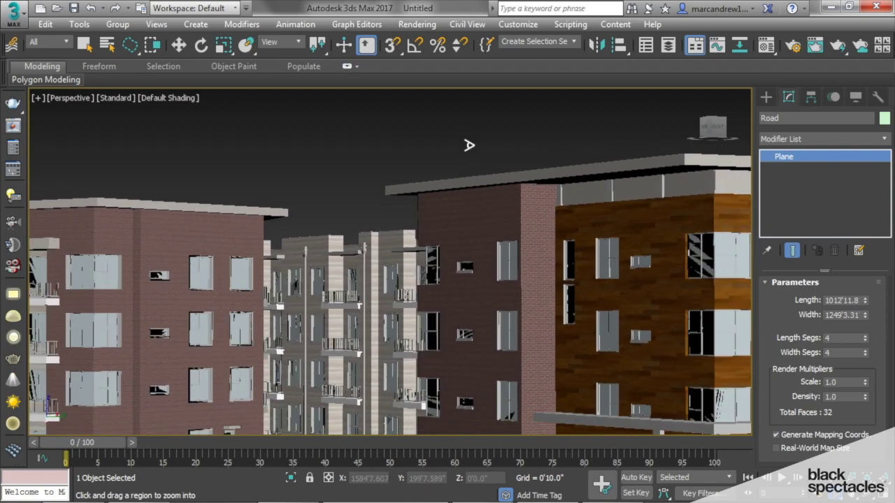
{"action": "scroll", "coordinate": [468, 209], "scroll_direction": "down", "scroll_amount": 3}
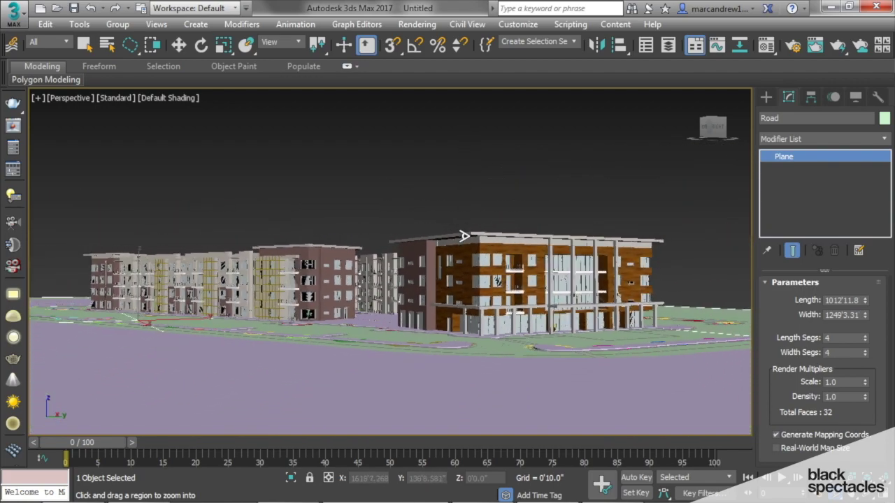
{"action": "scroll", "coordinate": [461, 245], "scroll_direction": "up", "scroll_amount": 2}
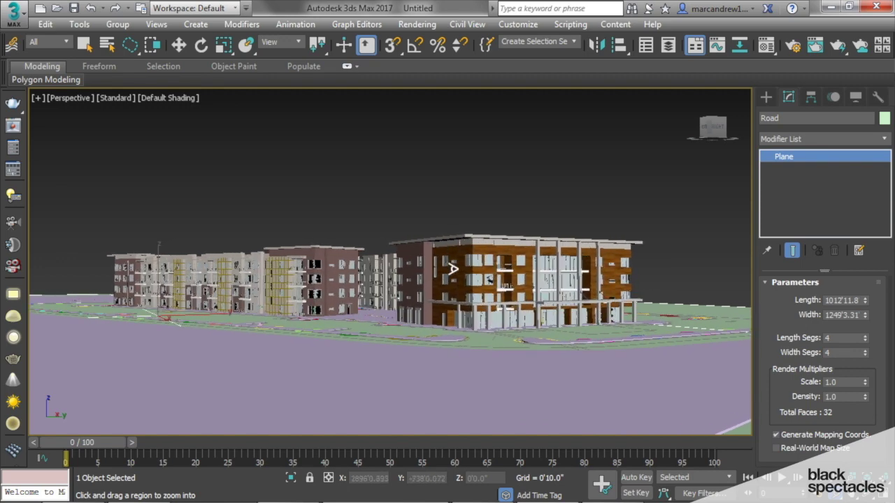
{"action": "middle_click_drag", "start_coordinate": [447, 269], "coordinate": [448, 271]}
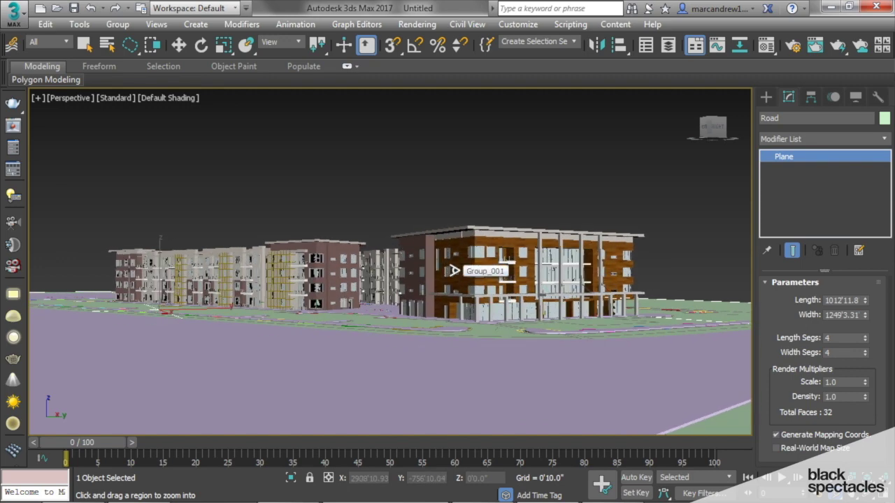
{"action": "scroll", "coordinate": [453, 271], "scroll_direction": "up", "scroll_amount": 5}
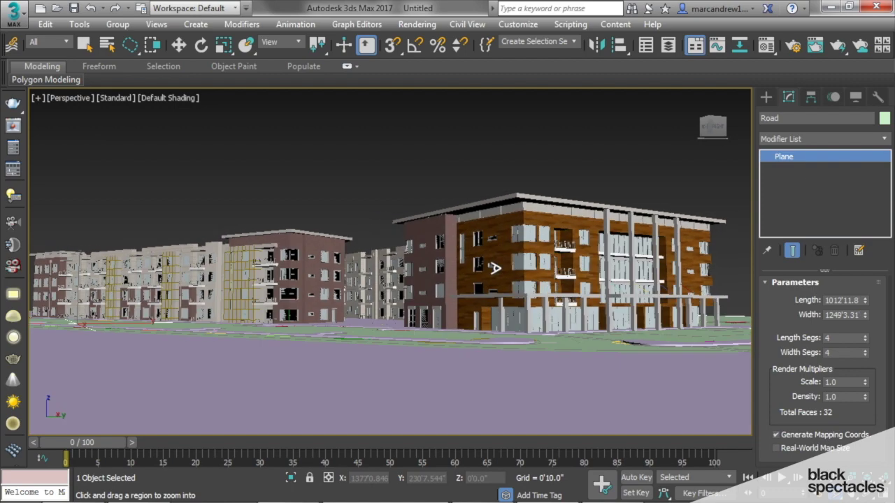
{"action": "middle_click_drag", "start_coordinate": [494, 268], "coordinate": [477, 278], "text": "alt"}
{"action": "scroll", "coordinate": [482, 272], "scroll_direction": "down", "scroll_amount": 1}
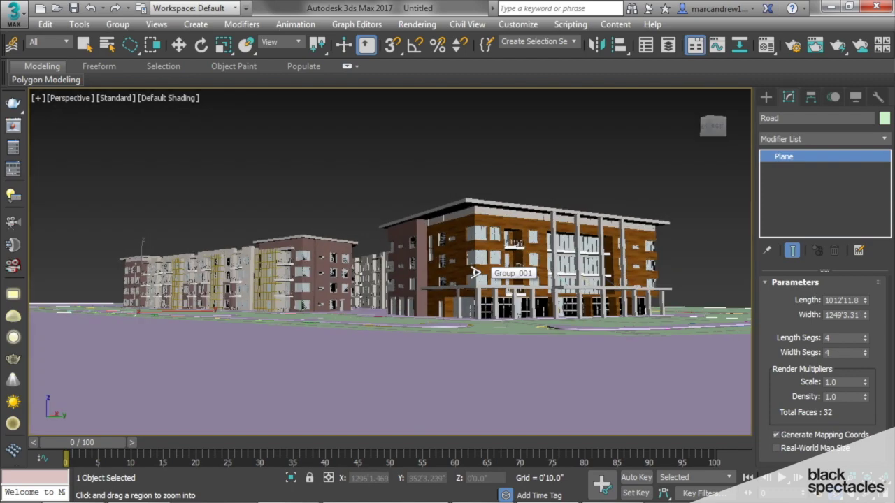
Step: Undo several view changes and refine the street-level angle so both building wings fit in the view
{"action": "scroll", "coordinate": [475, 272], "scroll_direction": "up", "scroll_amount": 2}
{"action": "key", "text": "shift+z"}
{"action": "key", "text": "shift+z"}
{"action": "key", "text": "shift+z"}
{"action": "key", "text": "shift+z"}
{"action": "key", "text": "shift+z"}
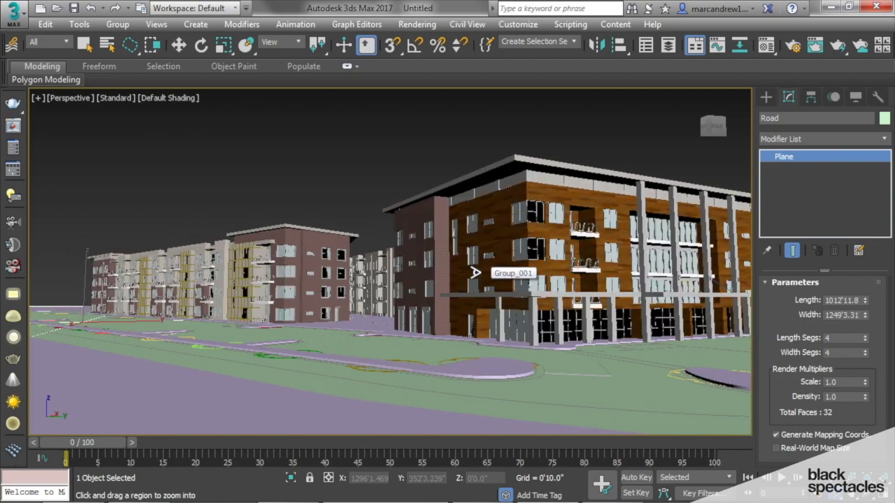
{"action": "middle_click_drag", "start_coordinate": [476, 273], "coordinate": [476, 272], "text": "alt"}
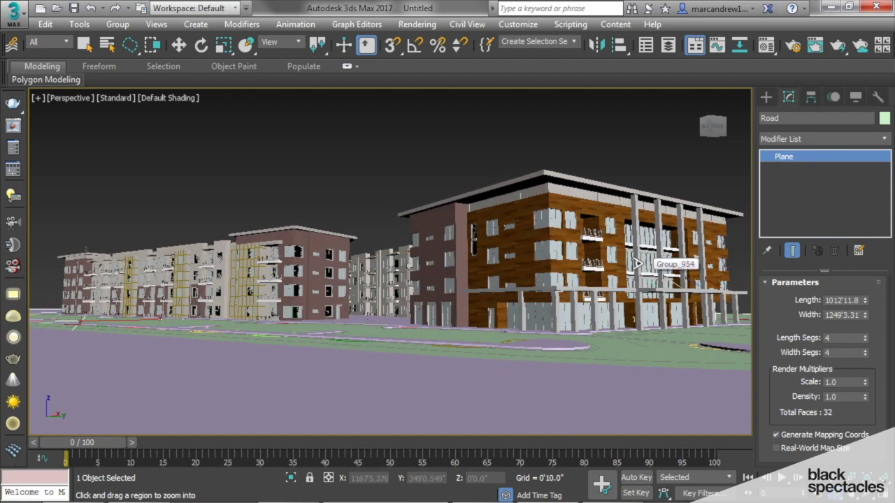
{"action": "middle_click_drag", "start_coordinate": [338, 298], "coordinate": [468, 290], "text": "alt"}
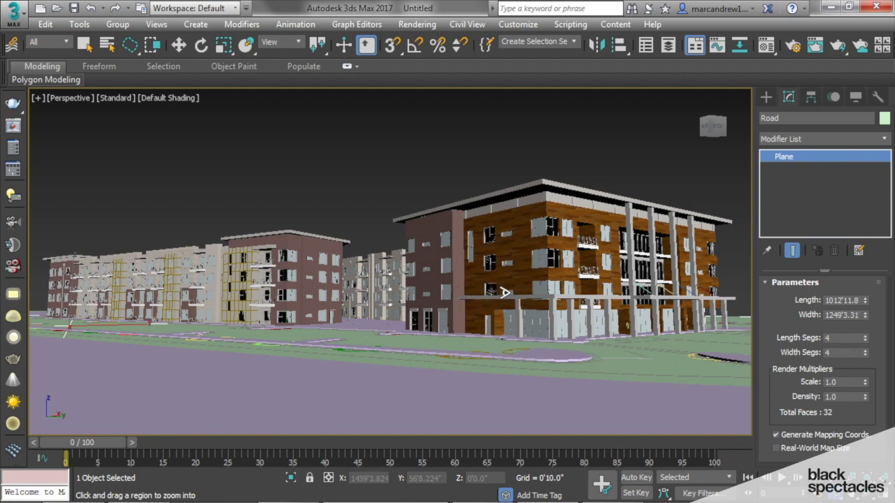
{"action": "middle_click_drag", "start_coordinate": [507, 292], "coordinate": [511, 290]}
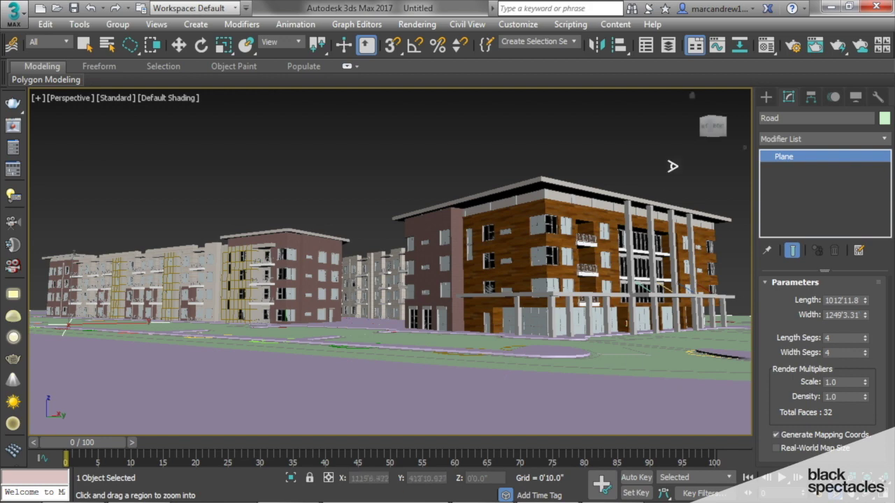
Step: Show safe frames in the perspective viewport and set the render output size to HDTV (video), 1920 x 1080
{"action": "left_click", "coordinate": [76, 98]}
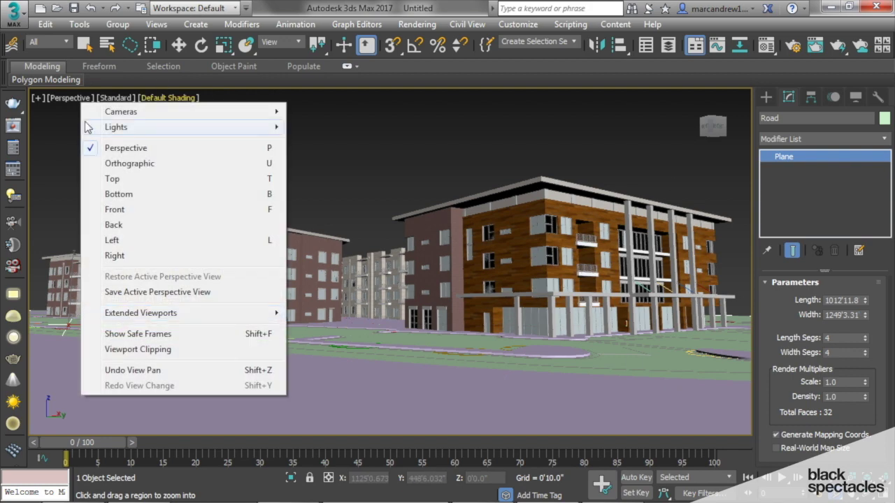
{"action": "left_click", "coordinate": [172, 336]}
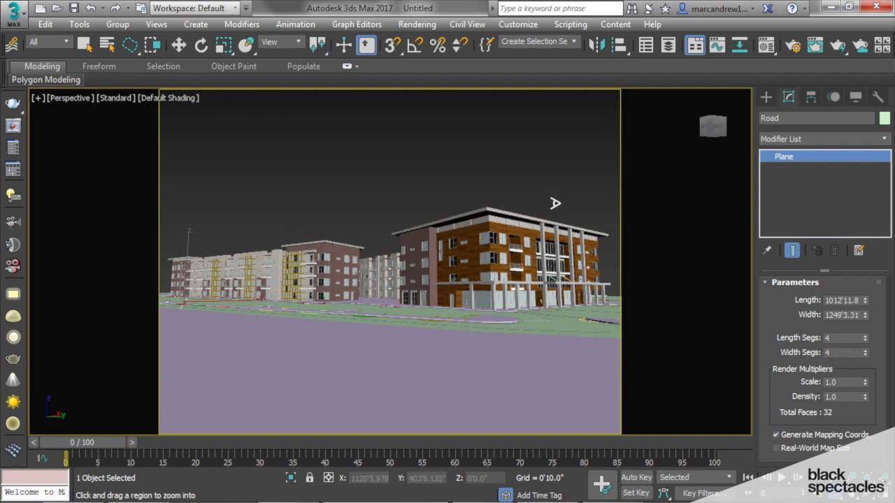
{"action": "left_click", "coordinate": [793, 46]}
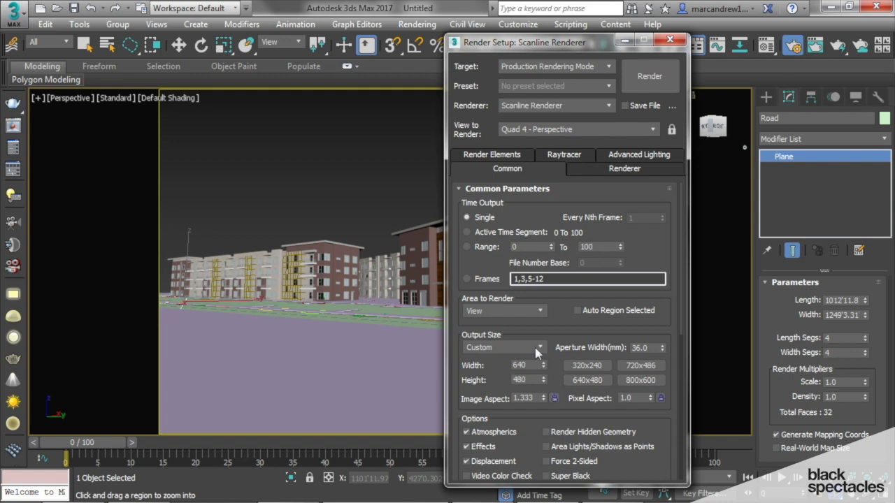
{"action": "left_click", "coordinate": [537, 349]}
{"action": "left_click", "coordinate": [537, 349]}
{"action": "left_click", "coordinate": [505, 348]}
{"action": "left_click", "coordinate": [484, 337]}
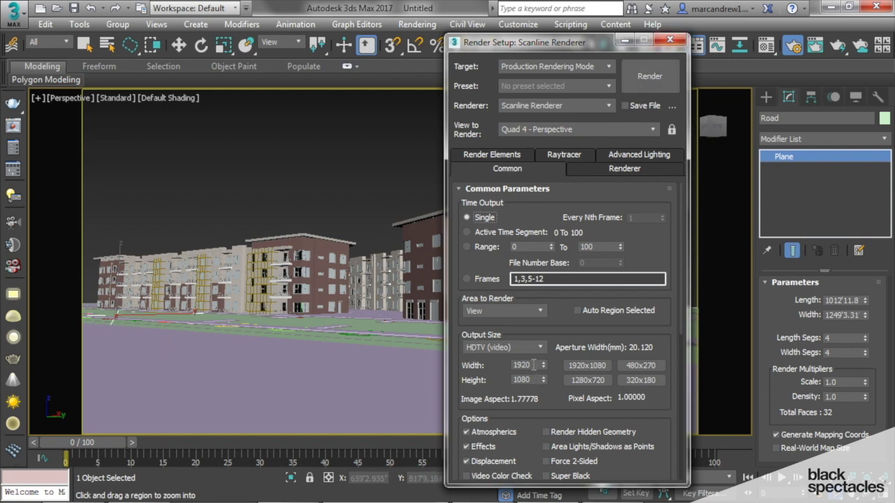
{"action": "left_click", "coordinate": [670, 40]}
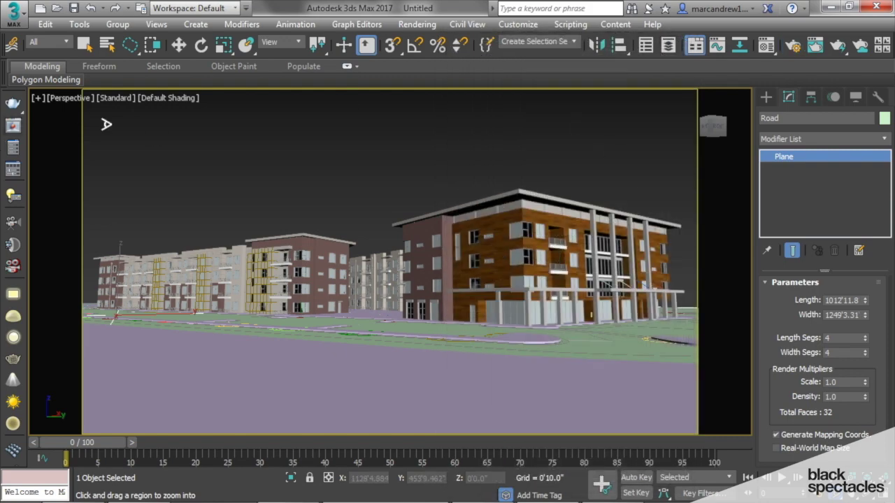
Step: Step back through the earlier perspective view changes to compare building compositions within the safe frame
{"action": "key", "text": "shift+z"}
{"action": "key", "text": "shift+z"}
{"action": "key", "text": "shift+z"}
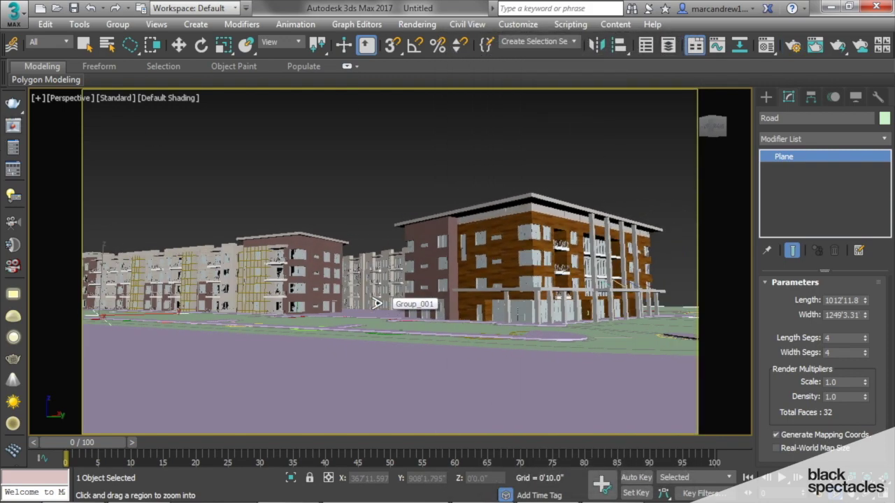
{"action": "key", "text": "shift+z"}
{"action": "key", "text": "shift+z"}
{"action": "key", "text": "shift+z"}
{"action": "key", "text": "shift+z"}
{"action": "key", "text": "shift+z"}
{"action": "key", "text": "shift+z"}
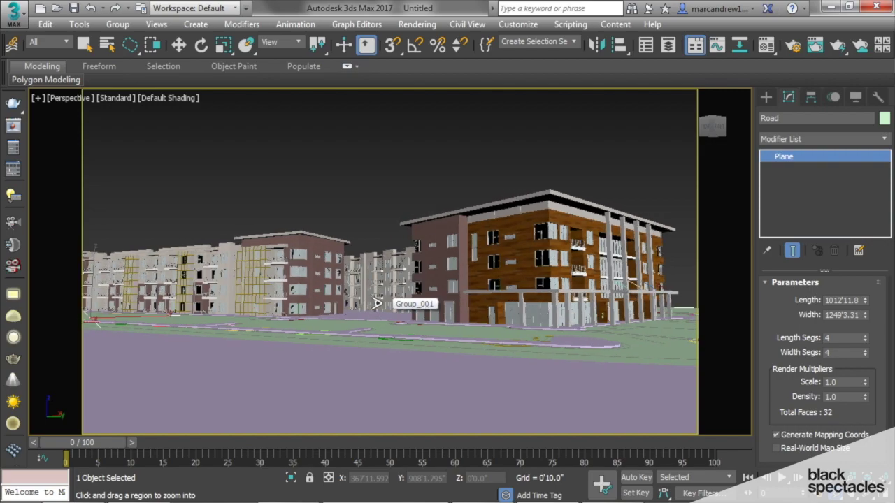
{"action": "key", "text": "shift+z"}
{"action": "key", "text": "shift+z"}
{"action": "key", "text": "shift+z"}
{"action": "key", "text": "shift+z"}
{"action": "key", "text": "shift+z"}
{"action": "key", "text": "shift+z"}
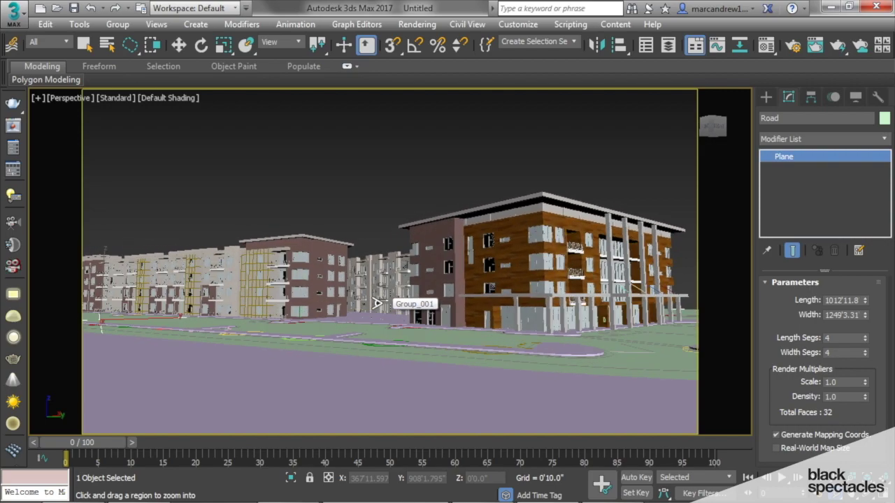
Step: Adjust the field of view and step through view changes to compose the building corner and curved sidewalk island in the safe frame
{"action": "left_click_drag", "start_coordinate": [432, 299], "coordinate": [432, 314]}
{"action": "key", "text": "shift+z"}
{"action": "key", "text": "shift+z"}
{"action": "key", "text": "shift+z"}
{"action": "key", "text": "shift+z"}
{"action": "key", "text": "shift+z"}
{"action": "key", "text": "shift+z"}
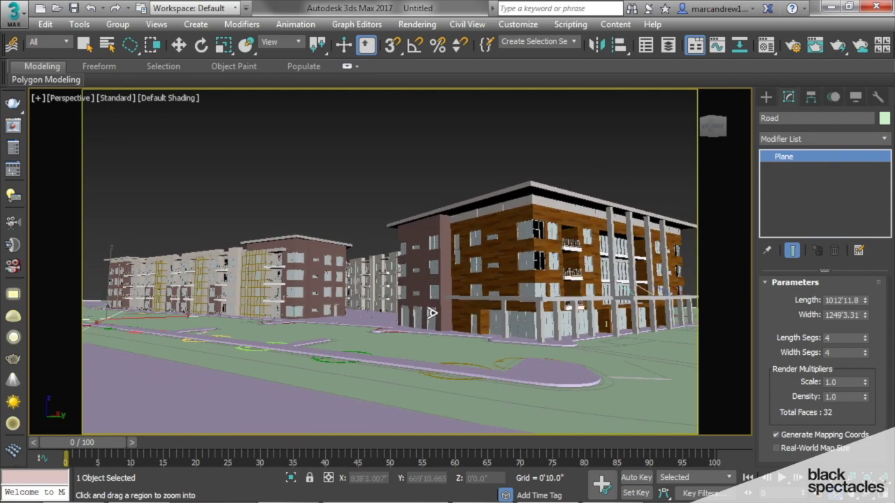
{"action": "key", "text": "shift+z"}
{"action": "key", "text": "shift+z"}
{"action": "key", "text": "shift+z"}
{"action": "key", "text": "shift+z"}
{"action": "key", "text": "shift+z"}
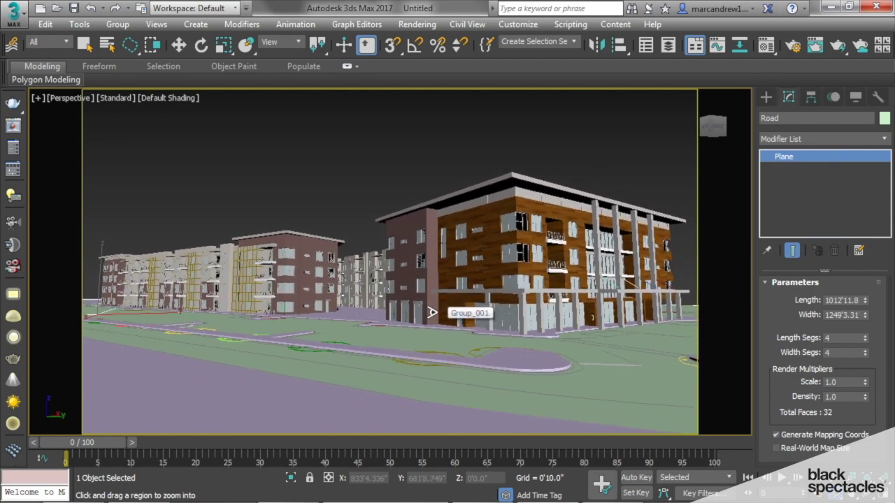
Step: Undo a series of perspective view changes to return to a street-level angle showing both building wings
{"action": "key", "text": "shift+z"}
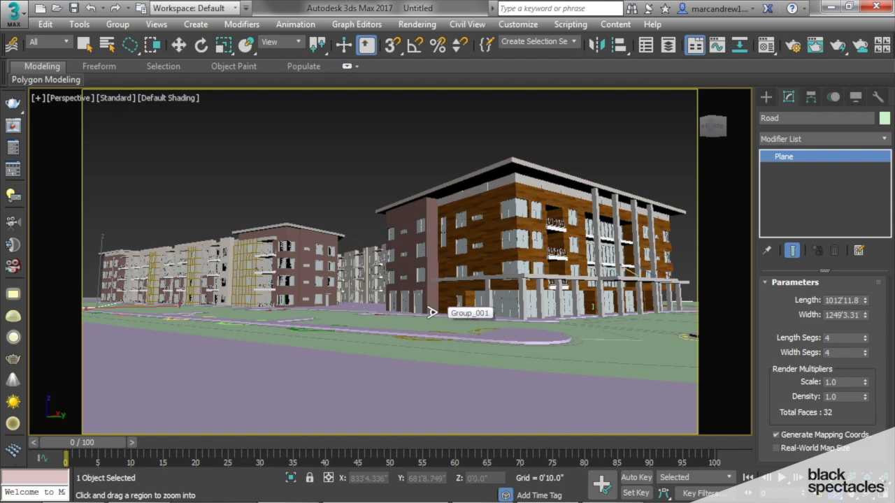
{"action": "key", "text": "shift+z"}
{"action": "key", "text": "shift+z"}
{"action": "key", "text": "shift+z"}
{"action": "key", "text": "shift+z"}
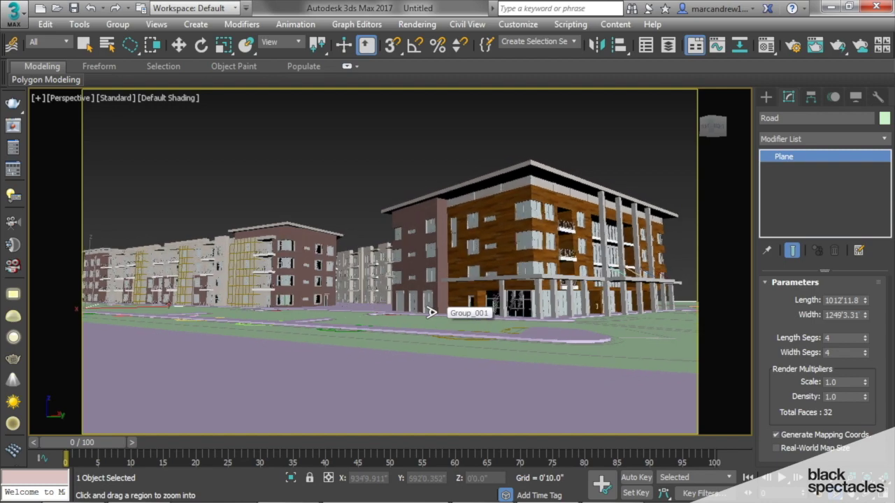
{"action": "key", "text": "shift+z"}
{"action": "key", "text": "shift+z"}
{"action": "key", "text": "shift+z"}
{"action": "key", "text": "shift+z"}
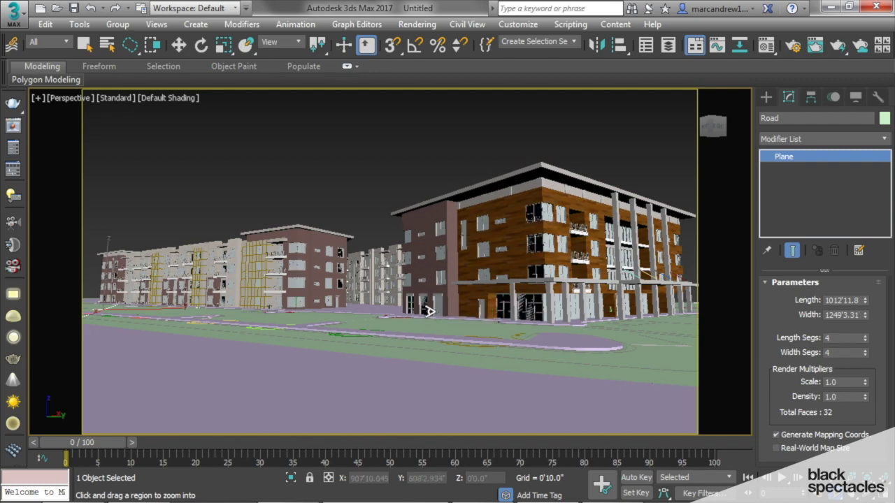
Step: Check the Exterior reference image in Windows Photo Viewer, return to 3ds Max and adjust the perspective to match its composition
{"action": "left_click", "coordinate": [376, 483]}
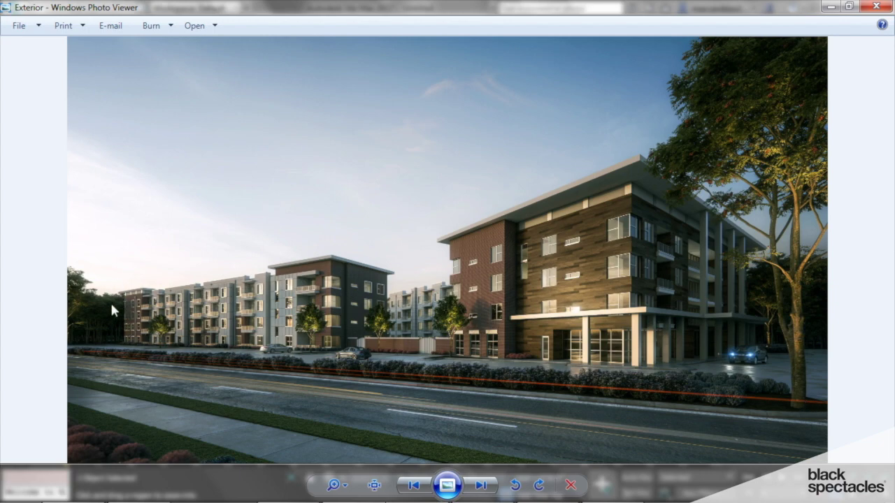
{"action": "left_click", "coordinate": [549, 498]}
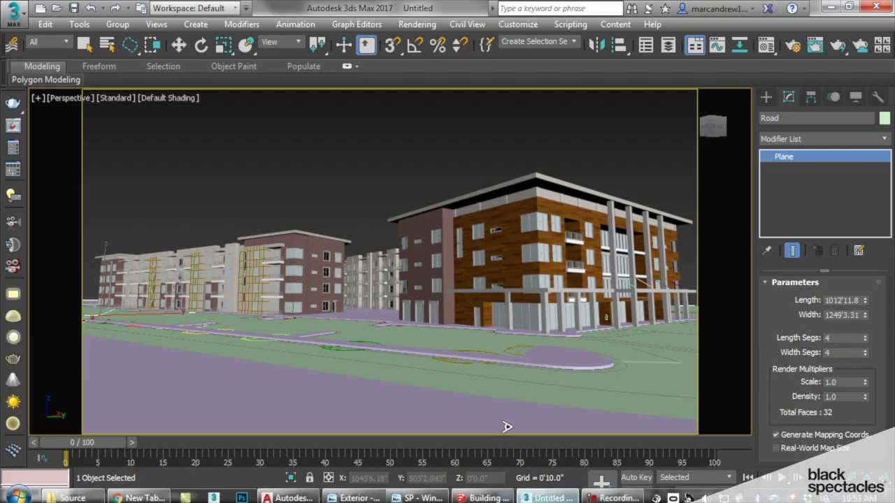
{"action": "middle_click_drag", "start_coordinate": [507, 426], "coordinate": [470, 365], "text": "alt"}
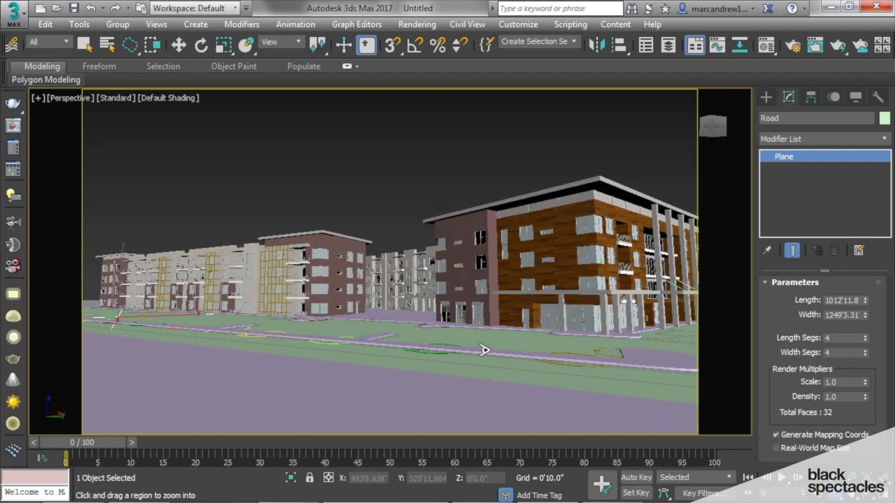
{"action": "left_click_drag", "start_coordinate": [485, 351], "coordinate": [484, 356]}
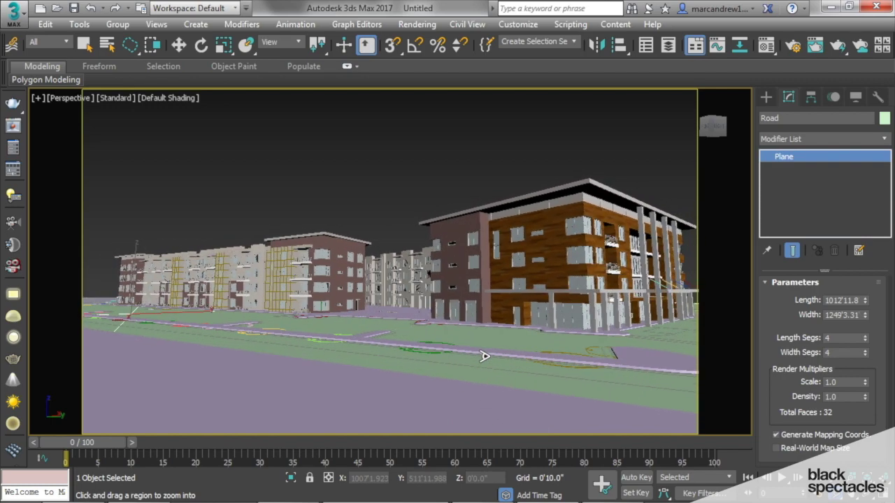
{"action": "middle_click_drag", "start_coordinate": [485, 356], "coordinate": [484, 356]}
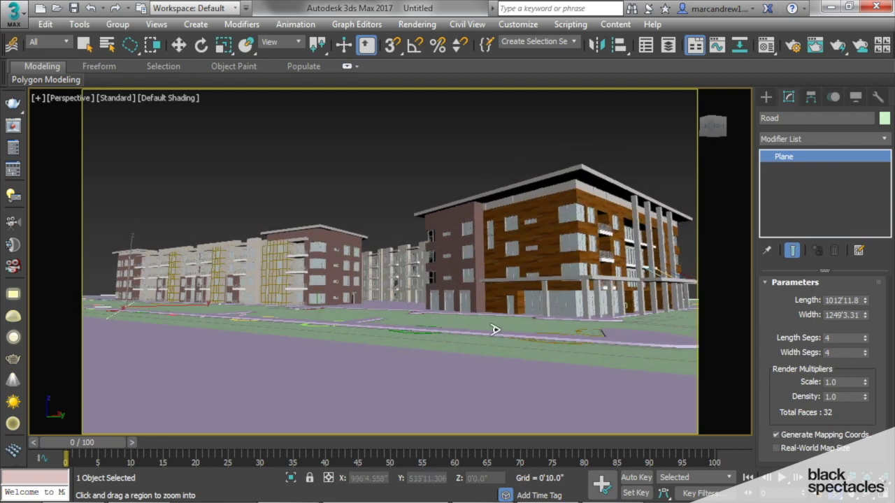
Step: Clear the road plane selection and create a physical camera from the current perspective view
{"action": "left_click", "coordinate": [85, 44]}
{"action": "left_click", "coordinate": [470, 211]}
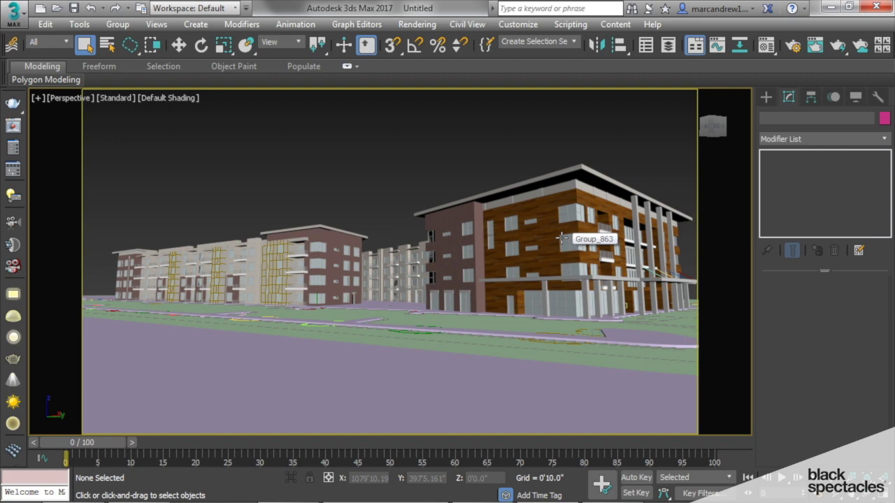
{"action": "key", "text": "ctrl+c"}
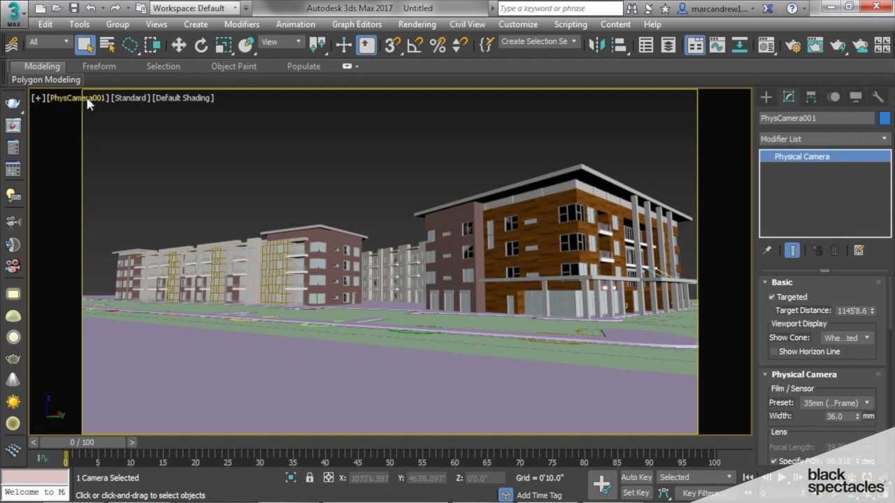
Step: Rename the new physical camera to Building_Hero
{"action": "double_click", "coordinate": [827, 119]}
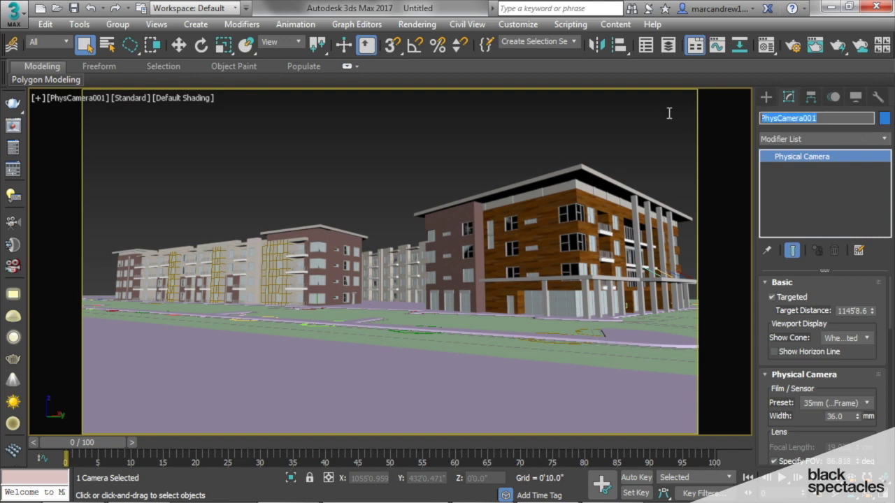
{"action": "type", "text": "Building"}
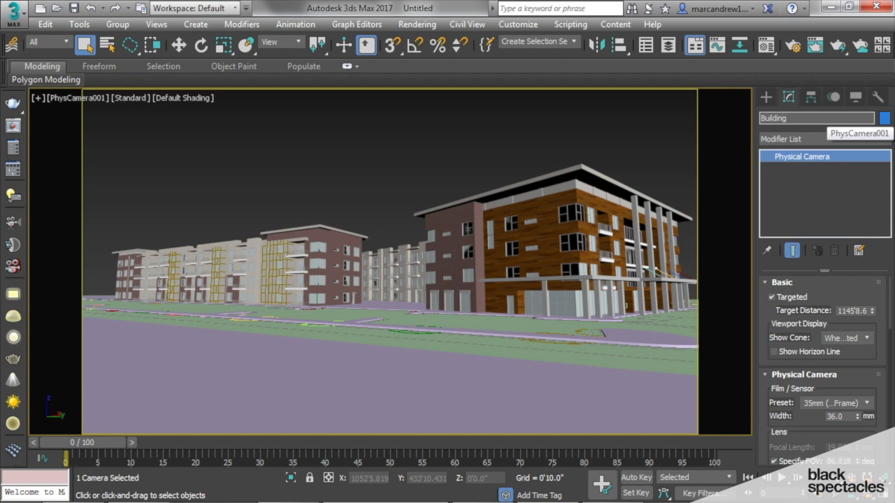
{"action": "type", "text": "_G"}
{"action": "type", "text": "e"}
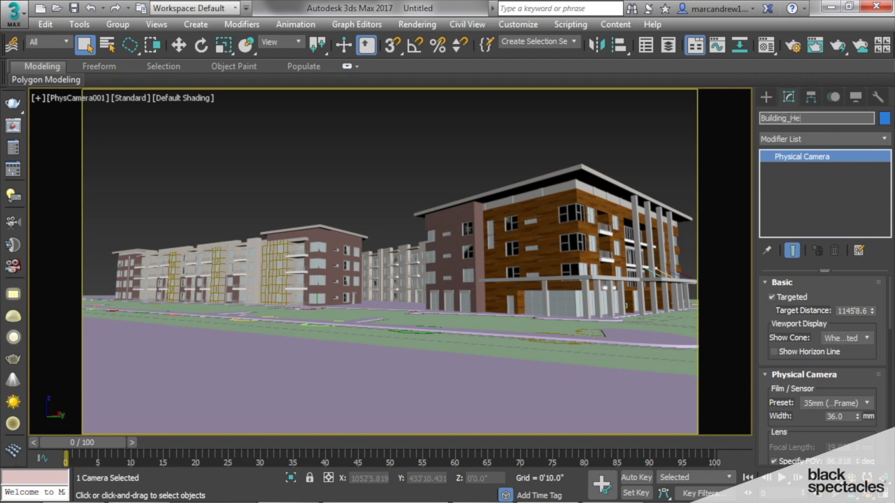
{"action": "type", "text": "ro"}
{"action": "key", "text": "Return"}
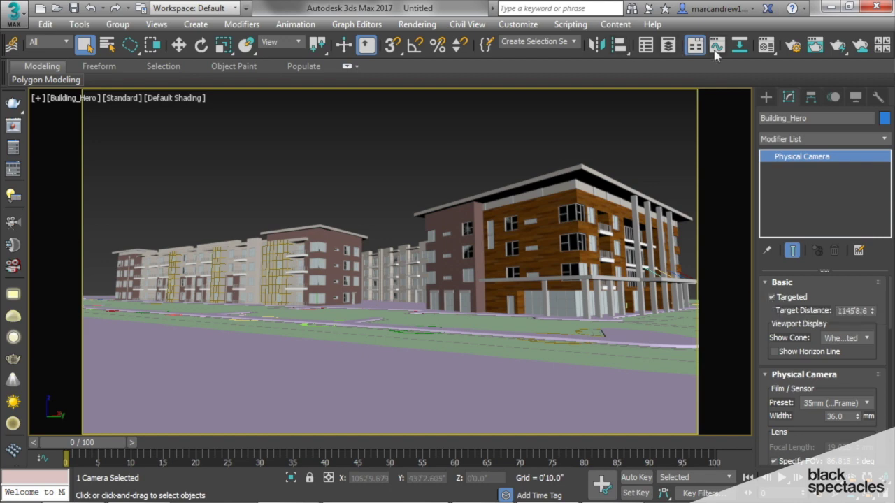
Step: Check the SITE layer's contents and move the selected camera into a new layer named CAMERAS
{"action": "left_click", "coordinate": [669, 45]}
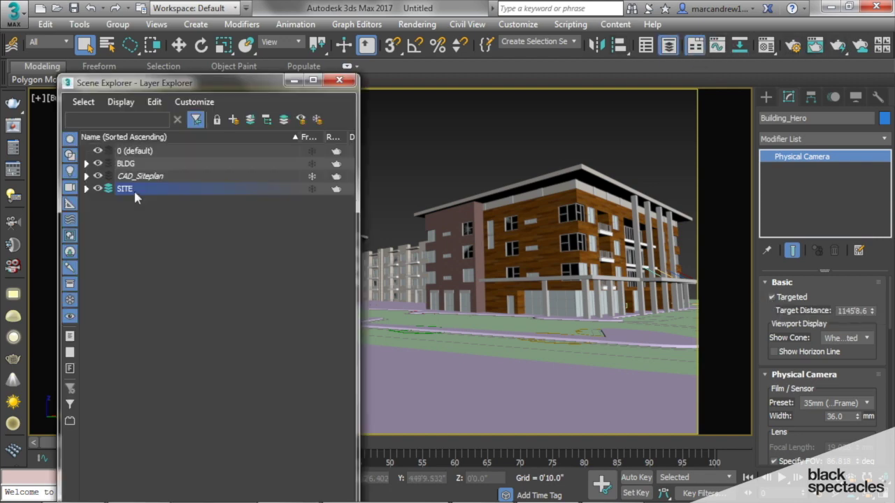
{"action": "left_click", "coordinate": [87, 189]}
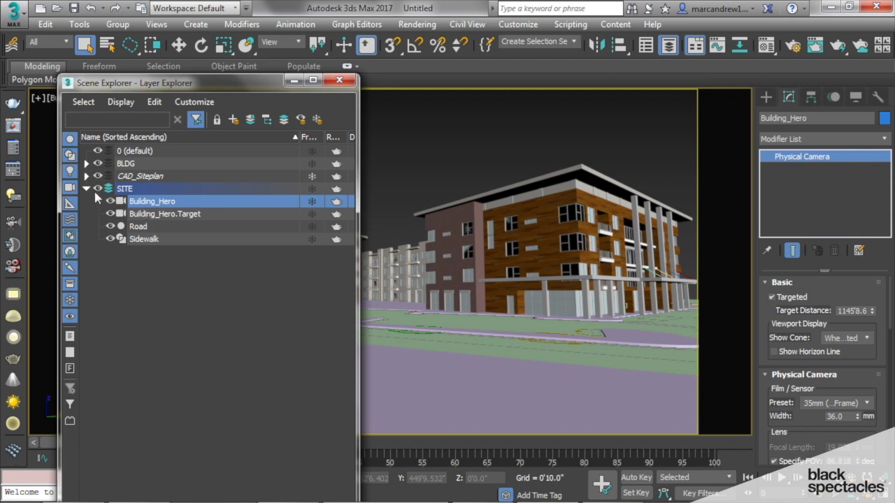
{"action": "left_click", "coordinate": [87, 188]}
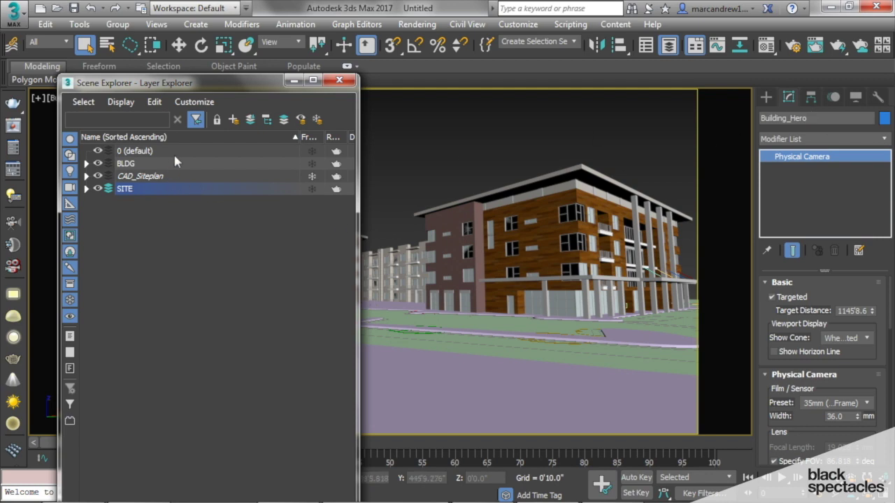
{"action": "left_click", "coordinate": [233, 120]}
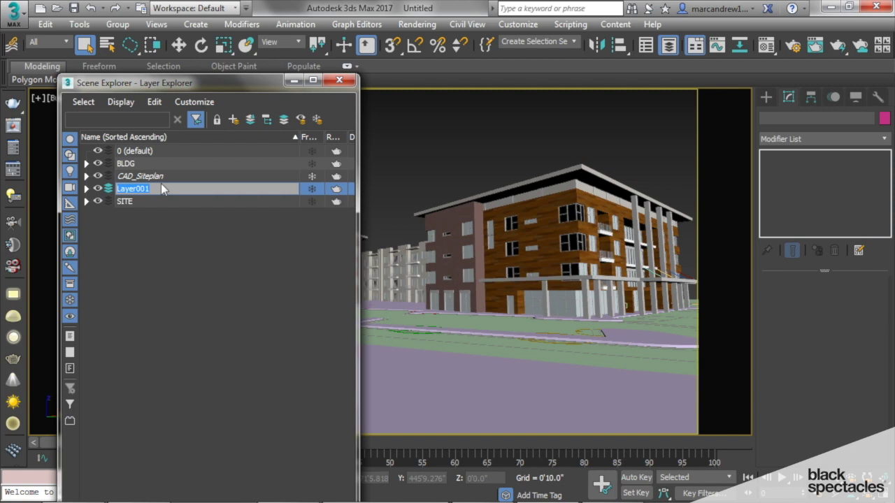
{"action": "type", "text": "Ca"}
{"action": "key", "text": "Return"}
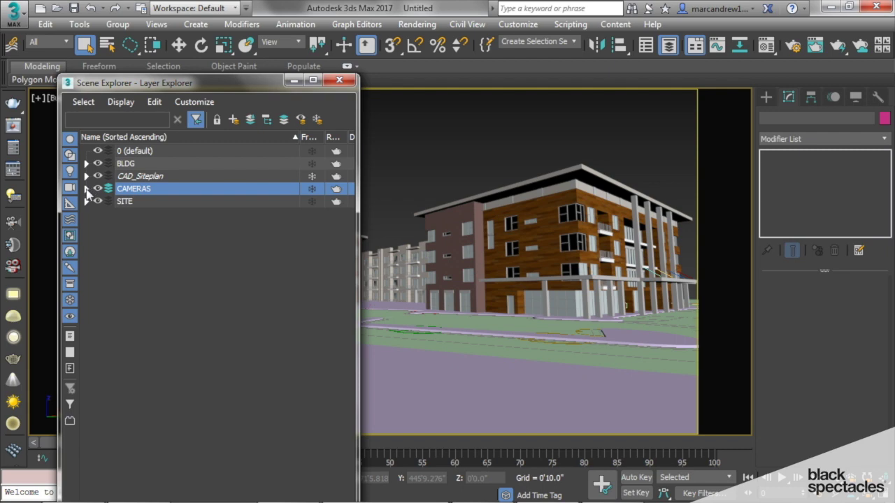
Step: Turn off the Targeted option of the Building_Hero camera to remove its target from the SITE layer, and close the Layer Explorer
{"action": "left_click", "coordinate": [86, 189]}
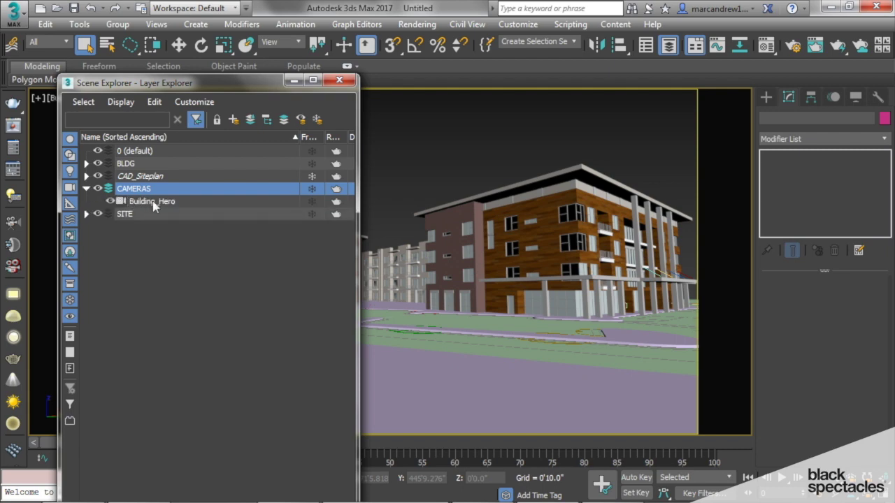
{"action": "left_click", "coordinate": [153, 203]}
{"action": "left_click", "coordinate": [86, 214]}
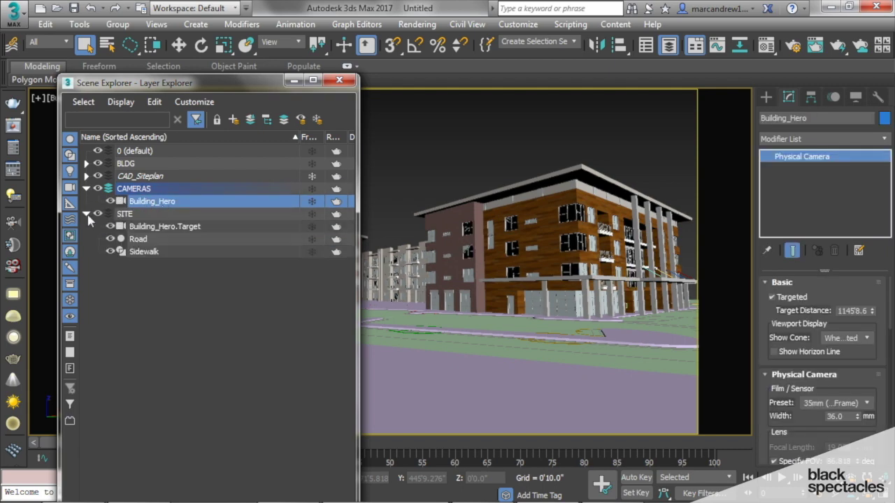
{"action": "left_click", "coordinate": [151, 227]}
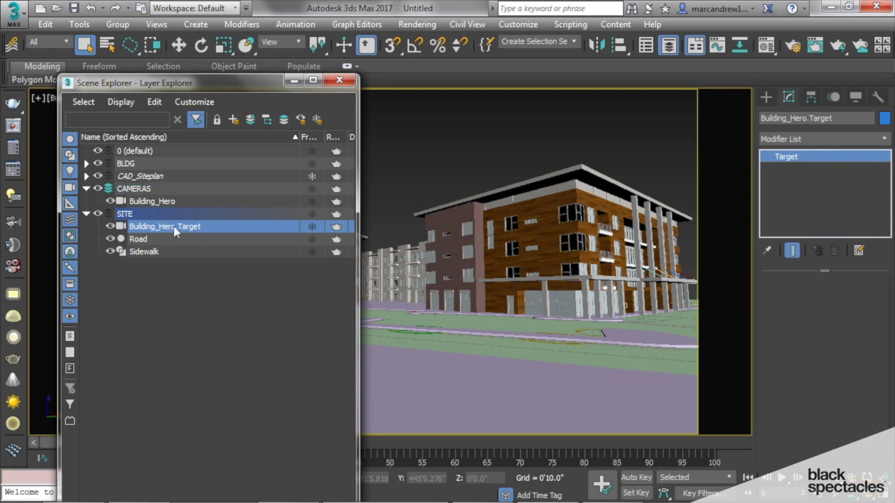
{"action": "left_click", "coordinate": [162, 203]}
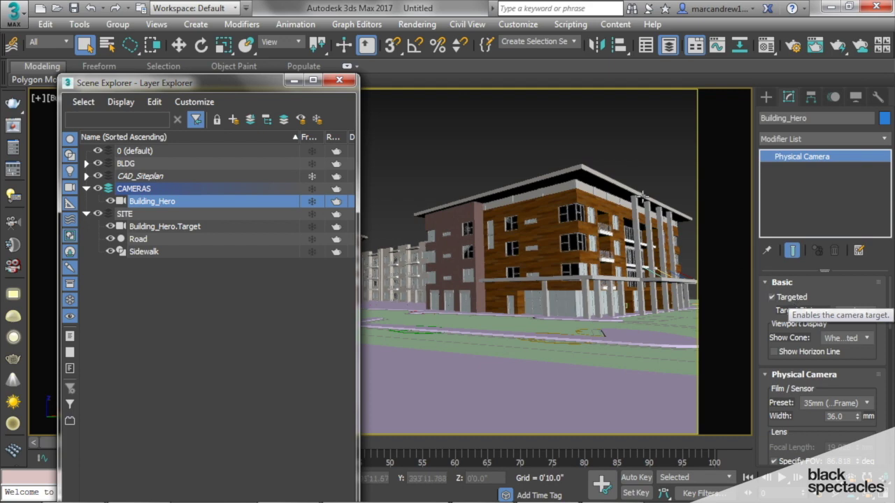
{"action": "left_click", "coordinate": [786, 300]}
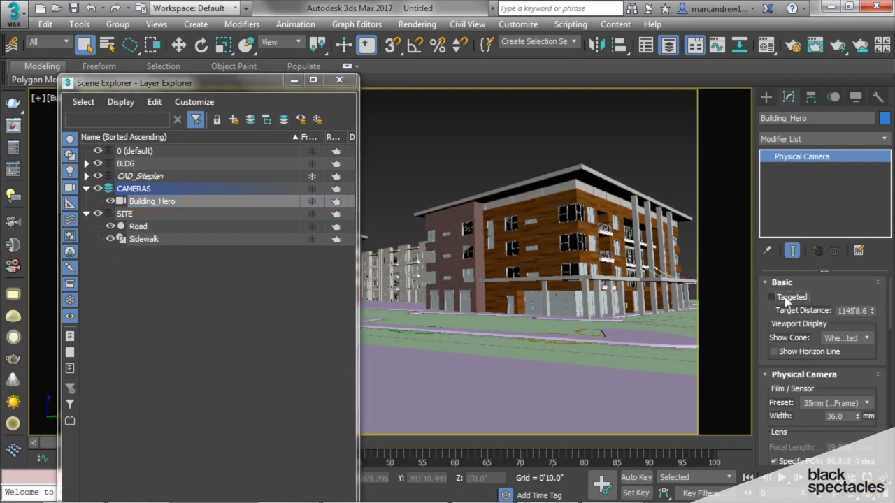
{"action": "left_click", "coordinate": [339, 83]}
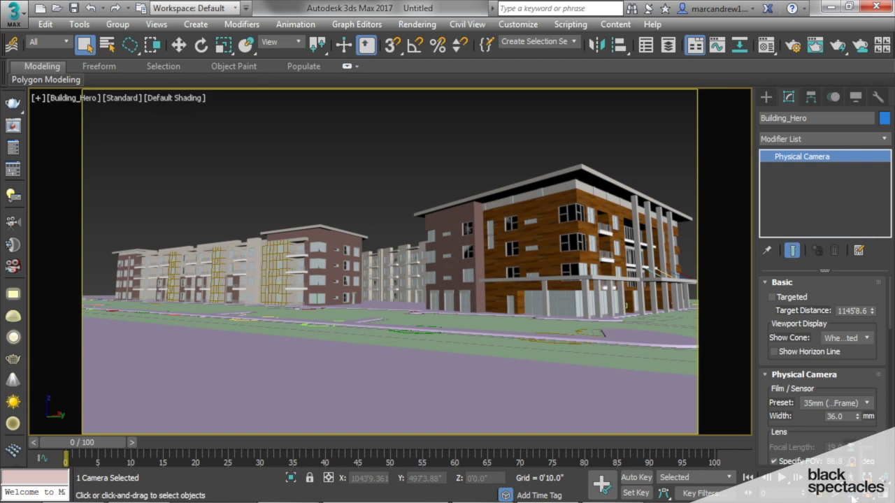
Step: Tilt the Building_Hero camera upward with Walk Through so the buildings sit lower in the safe frame
{"action": "left_click_drag", "start_coordinate": [852, 463], "coordinate": [852, 479]}
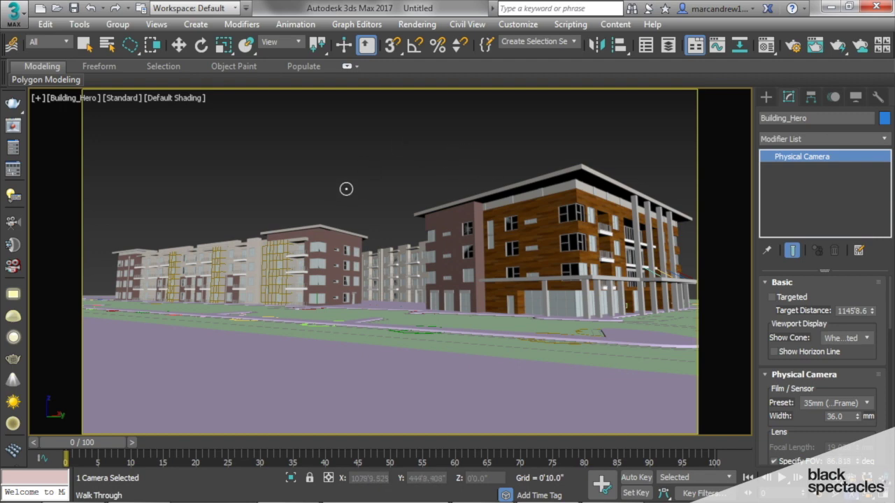
{"action": "mouse_move", "coordinate": [370, 210]}
{"action": "left_mouse_down"}
{"action": "mouse_move", "coordinate": [408, 194]}
{"action": "mouse_move", "coordinate": [405, 203]}
{"action": "mouse_move", "coordinate": [360, 175]}
{"action": "mouse_move", "coordinate": [369, 200]}
{"action": "left_mouse_up"}
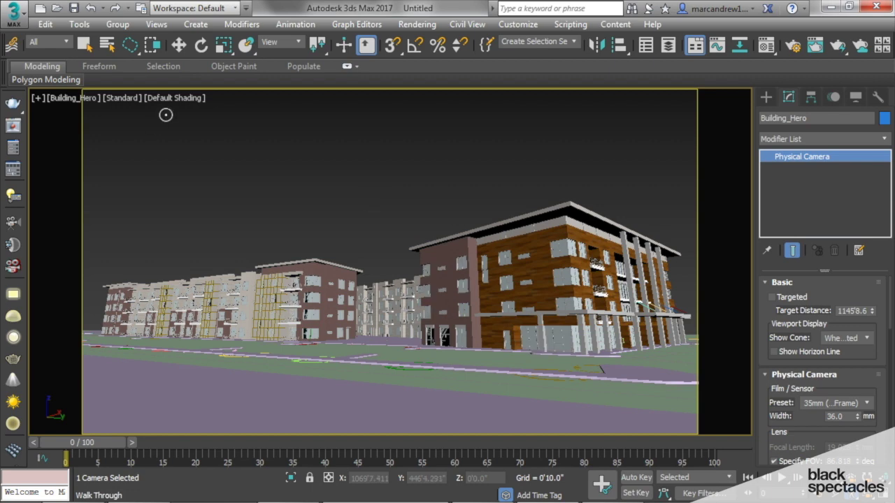
{"action": "left_click", "coordinate": [84, 44]}
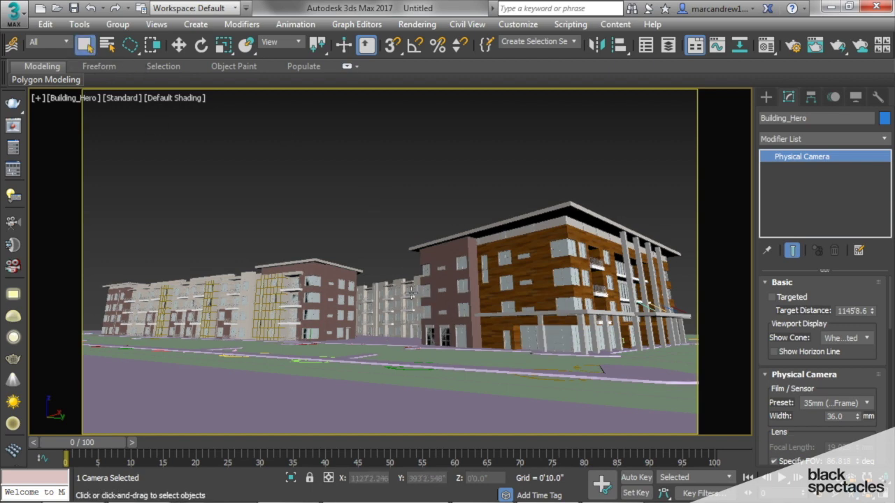
Step: Select the Building_Hero camera through its viewport and set its Z position to 6'0.0"
{"action": "left_click", "coordinate": [66, 99]}
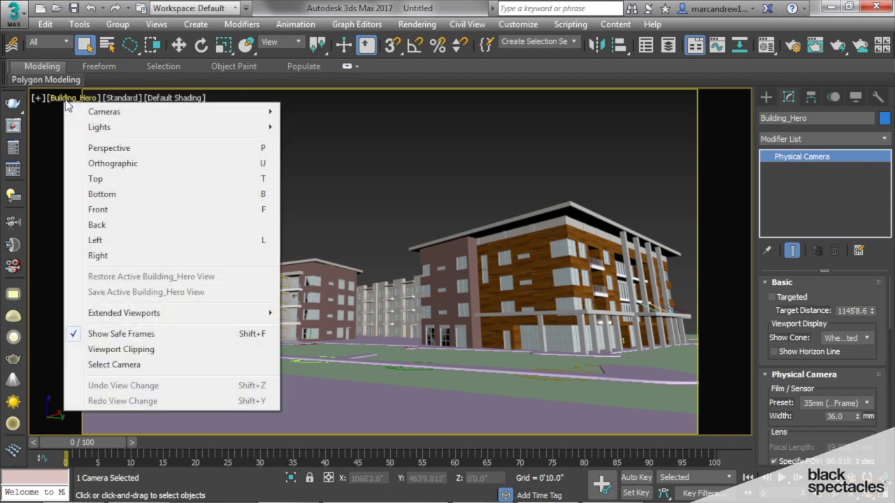
{"action": "left_click", "coordinate": [61, 99]}
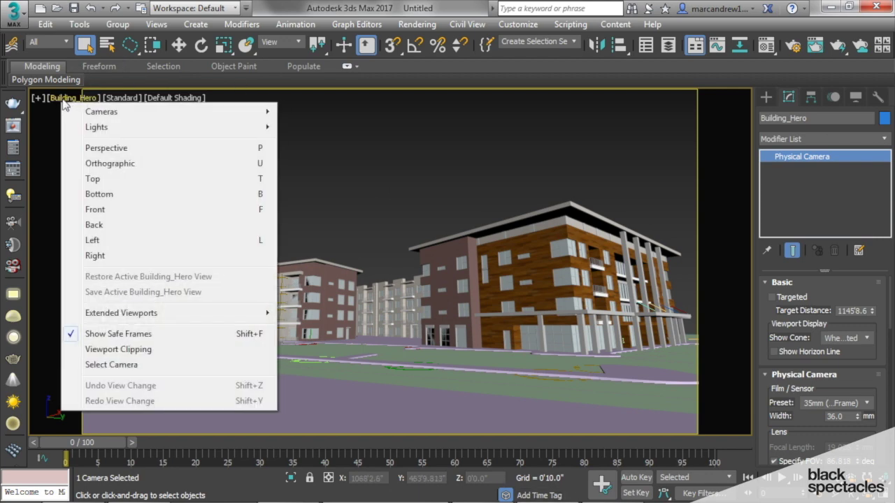
{"action": "left_click", "coordinate": [116, 365]}
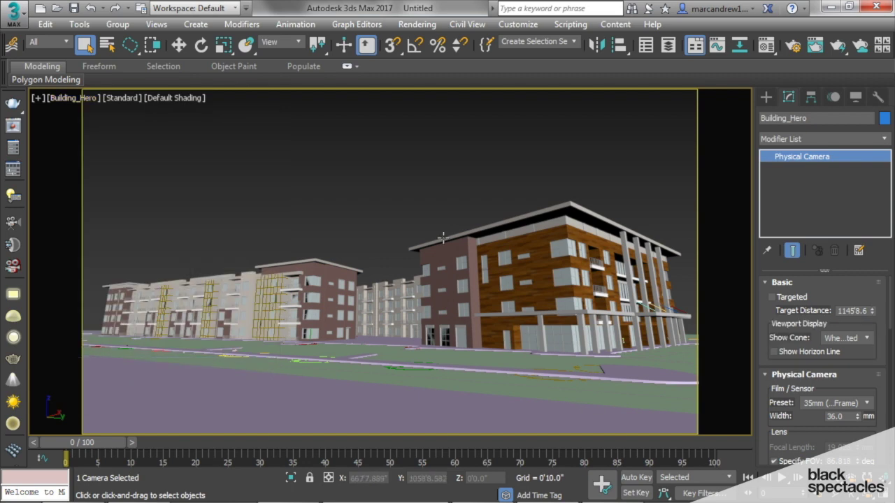
{"action": "left_click", "coordinate": [180, 47]}
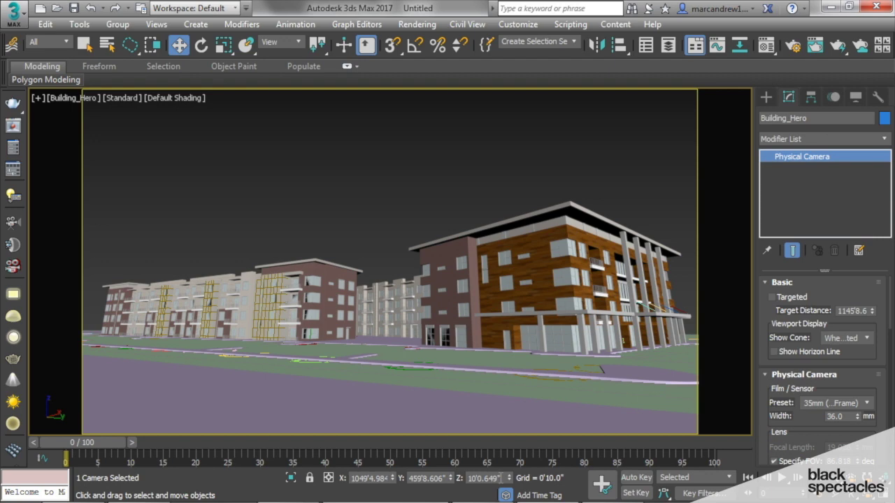
{"action": "double_click", "coordinate": [497, 479]}
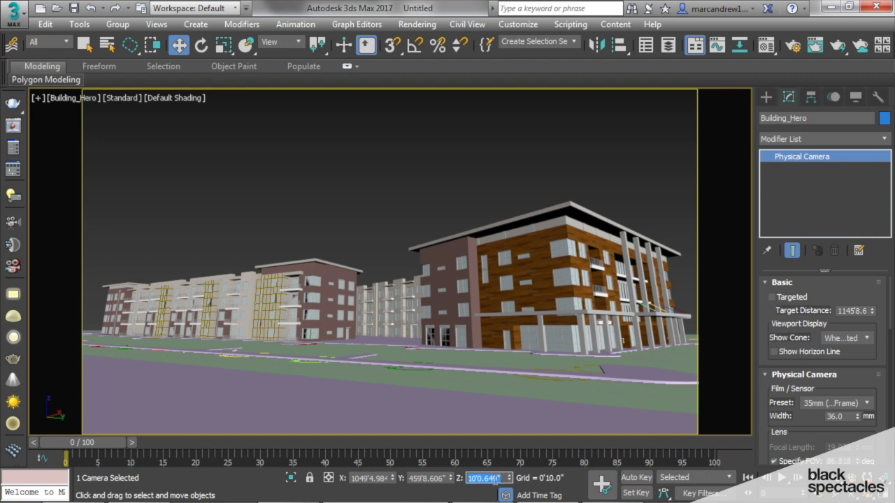
{"action": "type", "text": "6"}
{"action": "key", "text": "Return"}
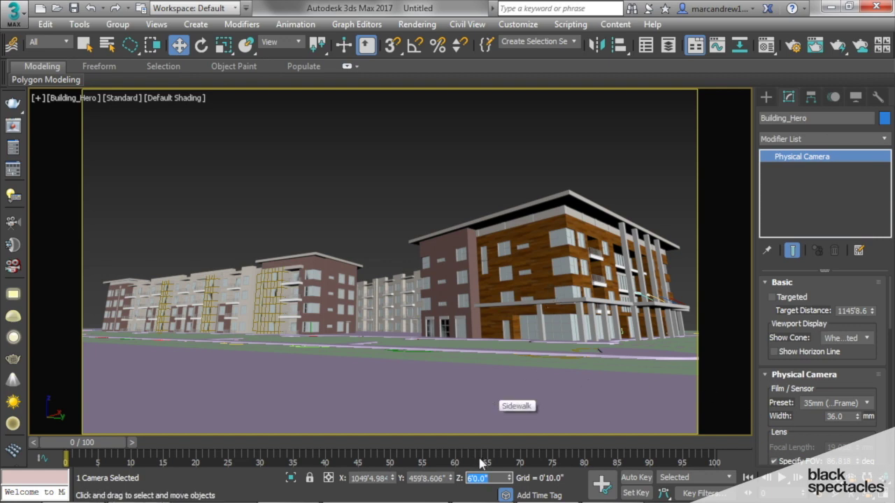
Step: Rotate the Building_Hero camera upward to an X rotation of about 107 degrees so the buildings sit lower in the frame
{"action": "left_click", "coordinate": [202, 46]}
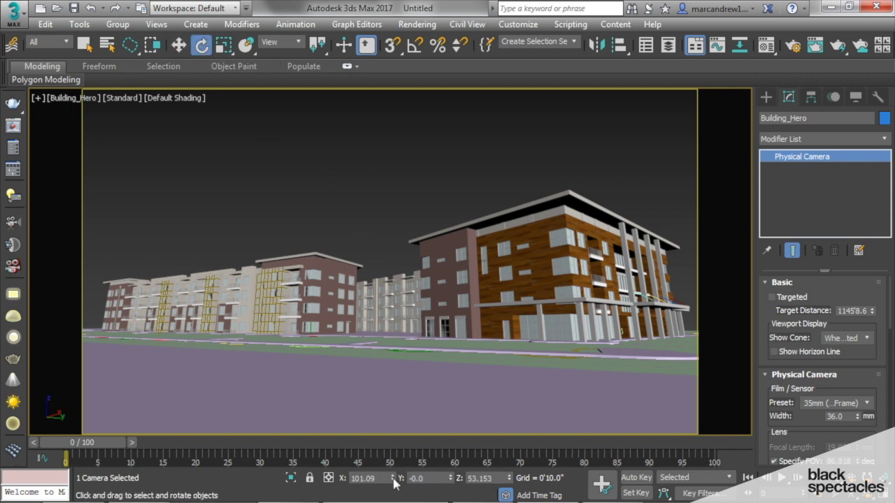
{"action": "left_click_drag", "start_coordinate": [394, 483], "coordinate": [412, 428]}
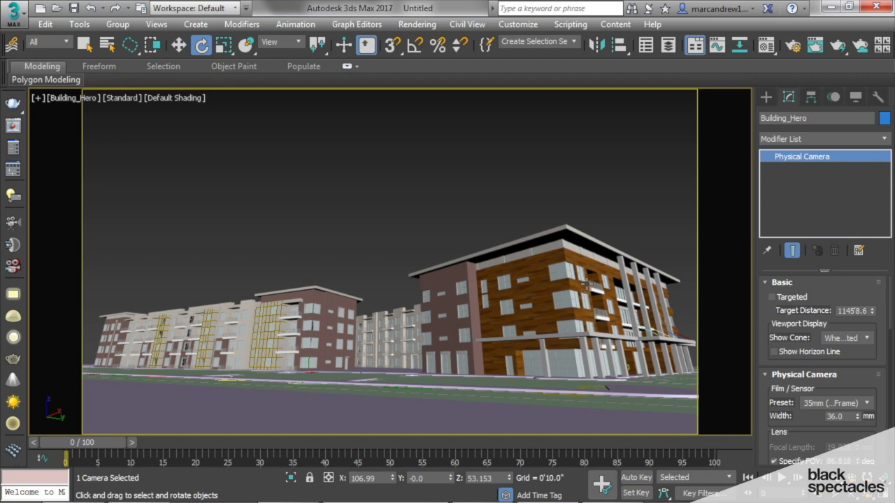
Step: Enable Auto Vertical Tilt Correction in the Building_Hero camera's Perspective Control settings to straighten the building verticals
{"action": "scroll", "coordinate": [762, 335], "scroll_direction": "down", "scroll_amount": 10}
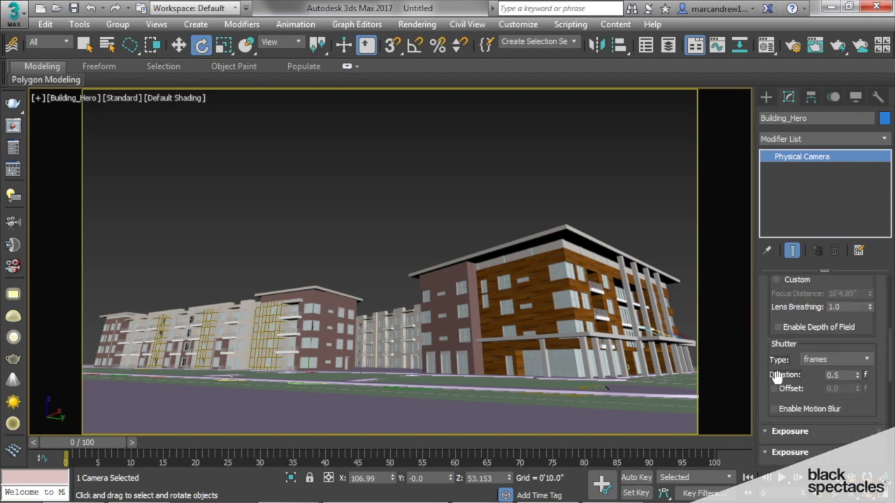
{"action": "scroll", "coordinate": [778, 371], "scroll_direction": "down", "scroll_amount": 5}
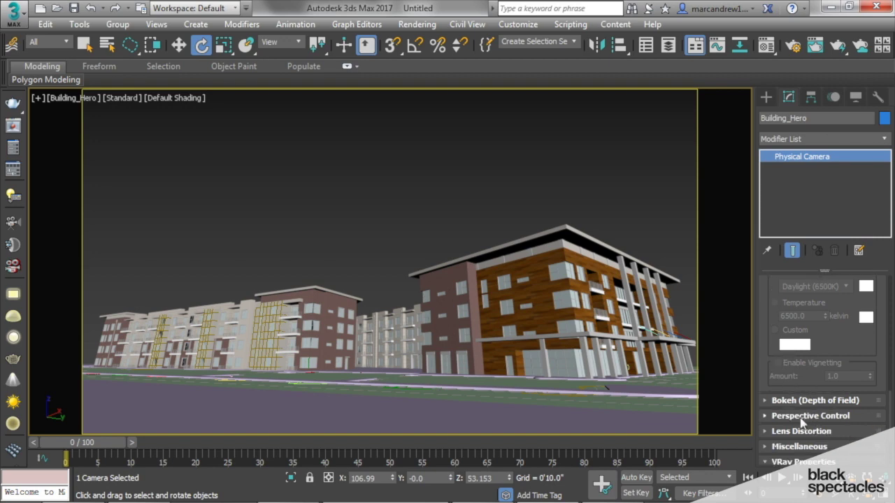
{"action": "left_click", "coordinate": [790, 418]}
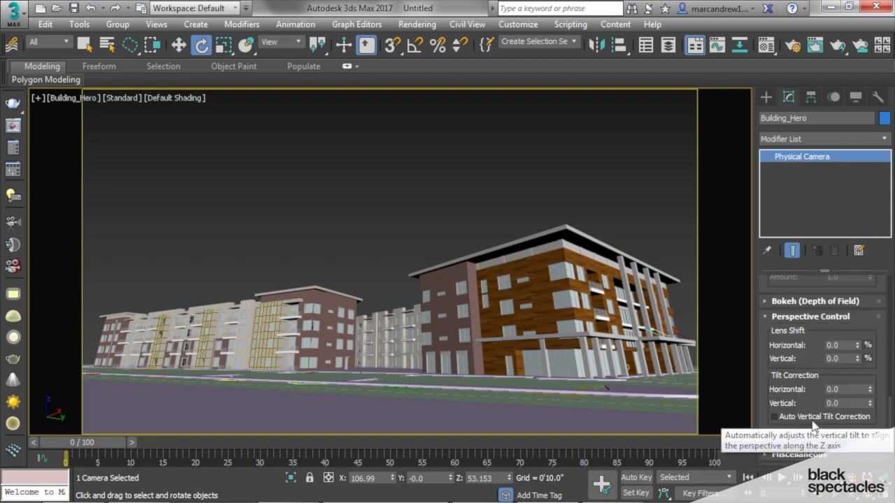
{"action": "left_click", "coordinate": [774, 417]}
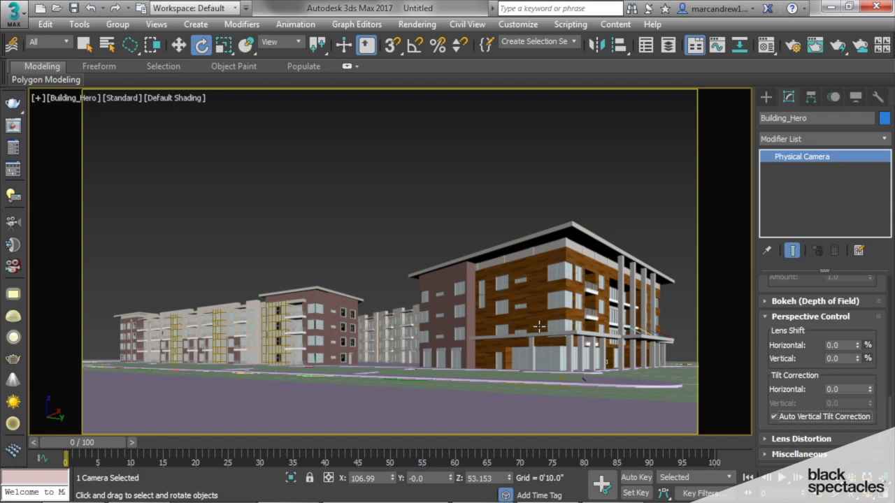
{"action": "left_click", "coordinate": [73, 100]}
{"action": "left_click", "coordinate": [152, 365]}
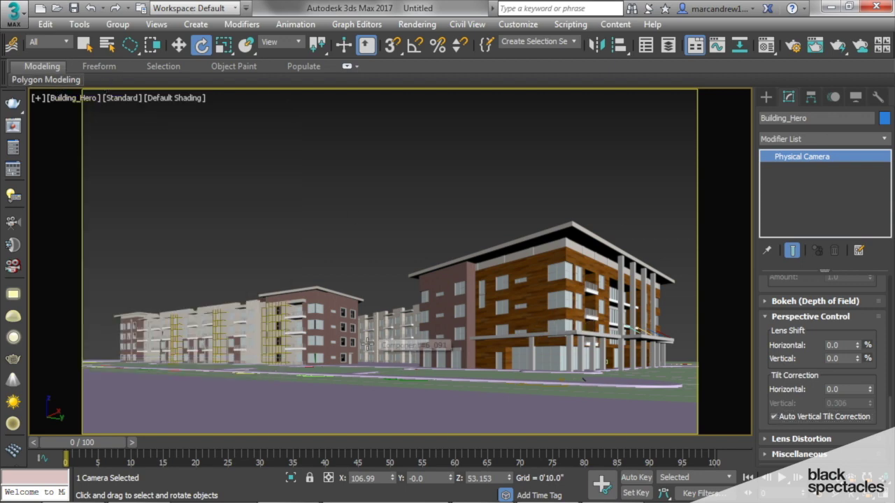
Step: Raise the Building_Hero camera gradually to a Z position of about 8'11.57" with the Move tool active
{"action": "left_click", "coordinate": [178, 45]}
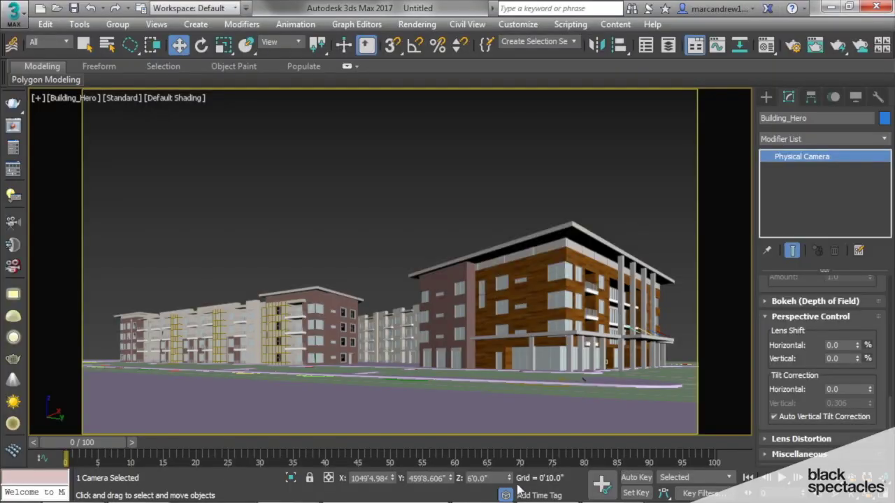
{"action": "left_click_drag", "start_coordinate": [510, 481], "coordinate": [535, 247]}
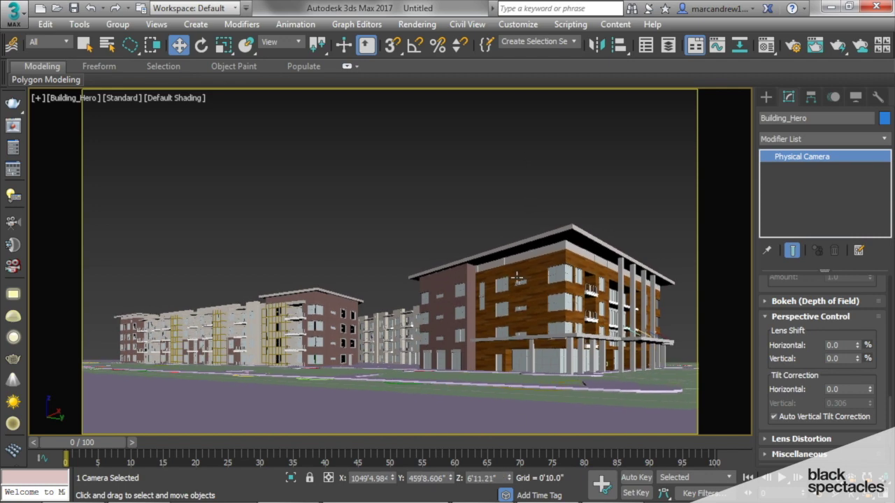
{"action": "left_click_drag", "start_coordinate": [490, 479], "coordinate": [567, 175]}
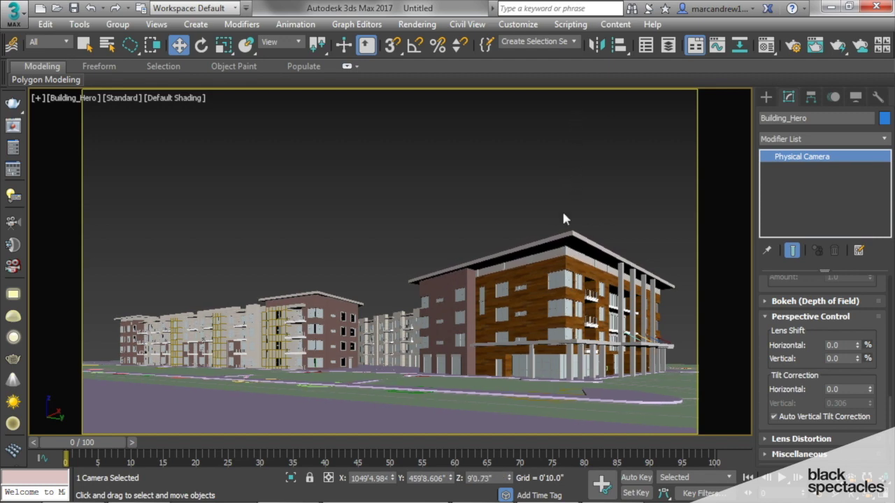
{"action": "left_click", "coordinate": [509, 481]}
{"action": "left_click_drag", "start_coordinate": [510, 495], "coordinate": [510, 63]}
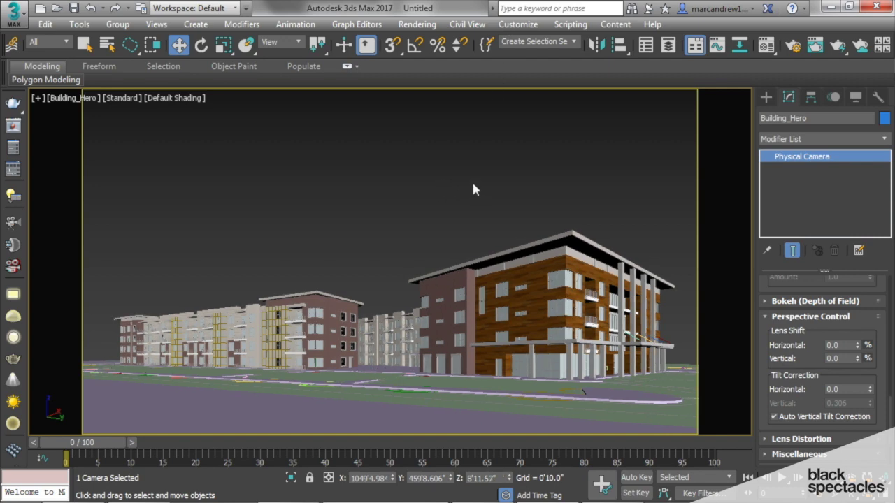
Step: Deselect the camera and select the Sidewalk object in the foreground of the camera view
{"action": "left_click", "coordinate": [474, 190]}
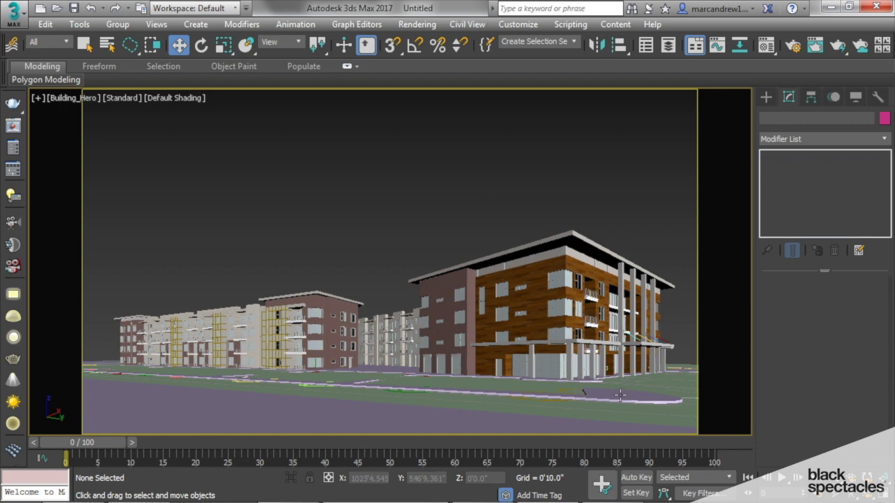
{"action": "left_click", "coordinate": [476, 423]}
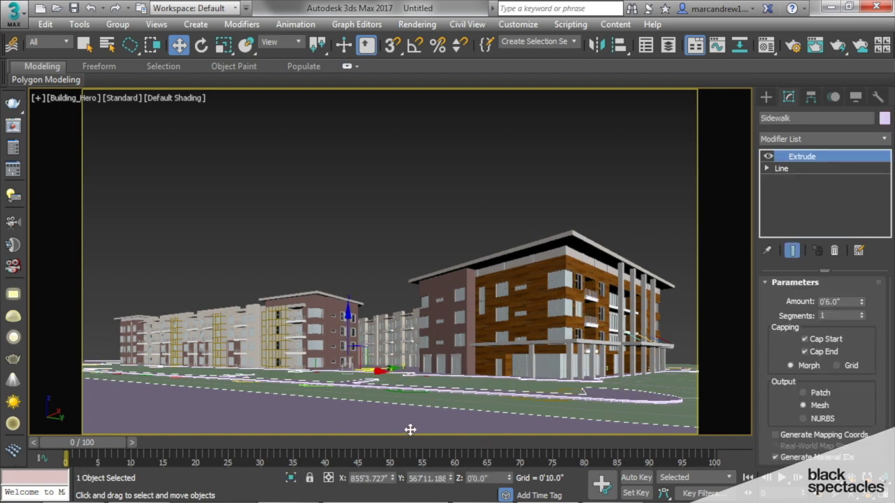